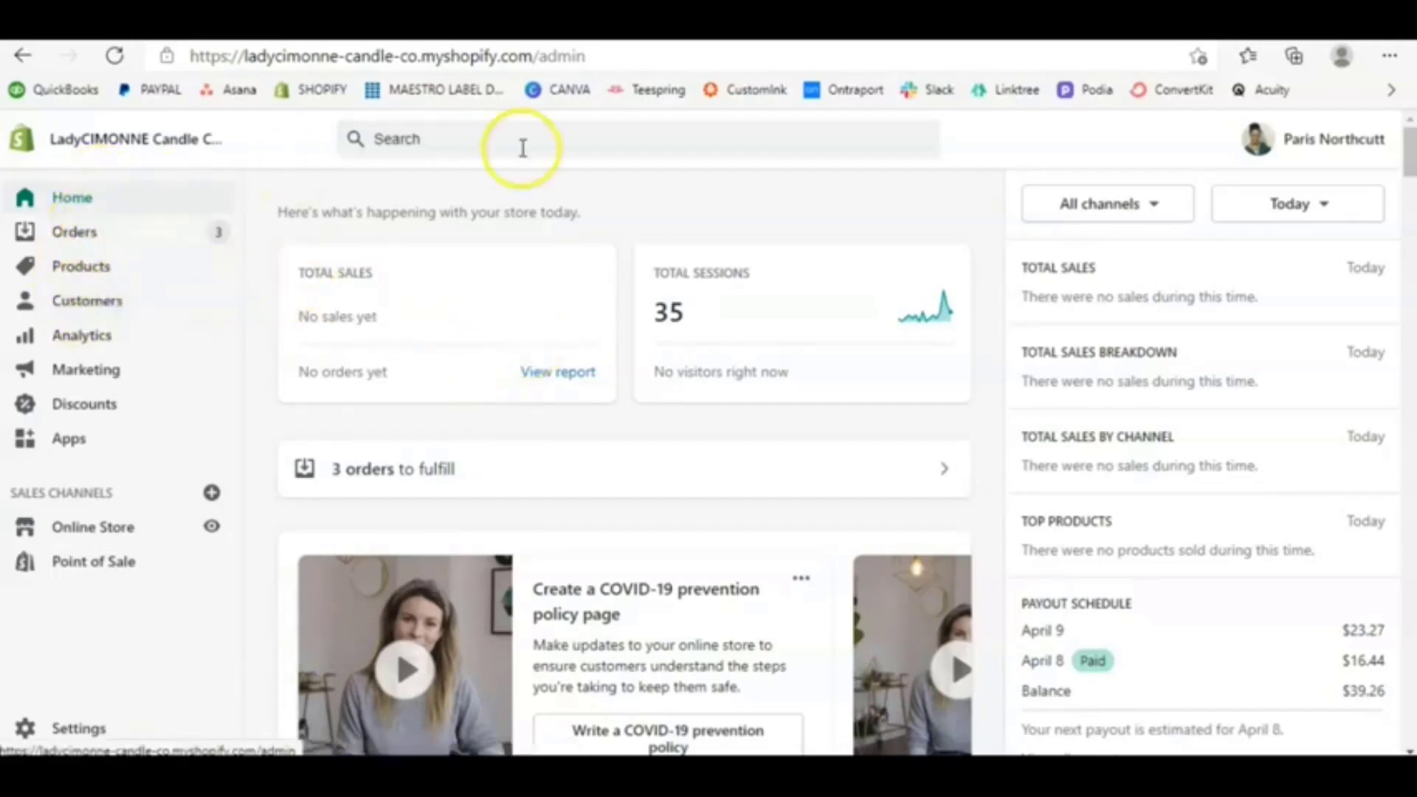
Step: Open the Beautiful candle product from the Products list and look over its title, description and collections
click(88, 270)
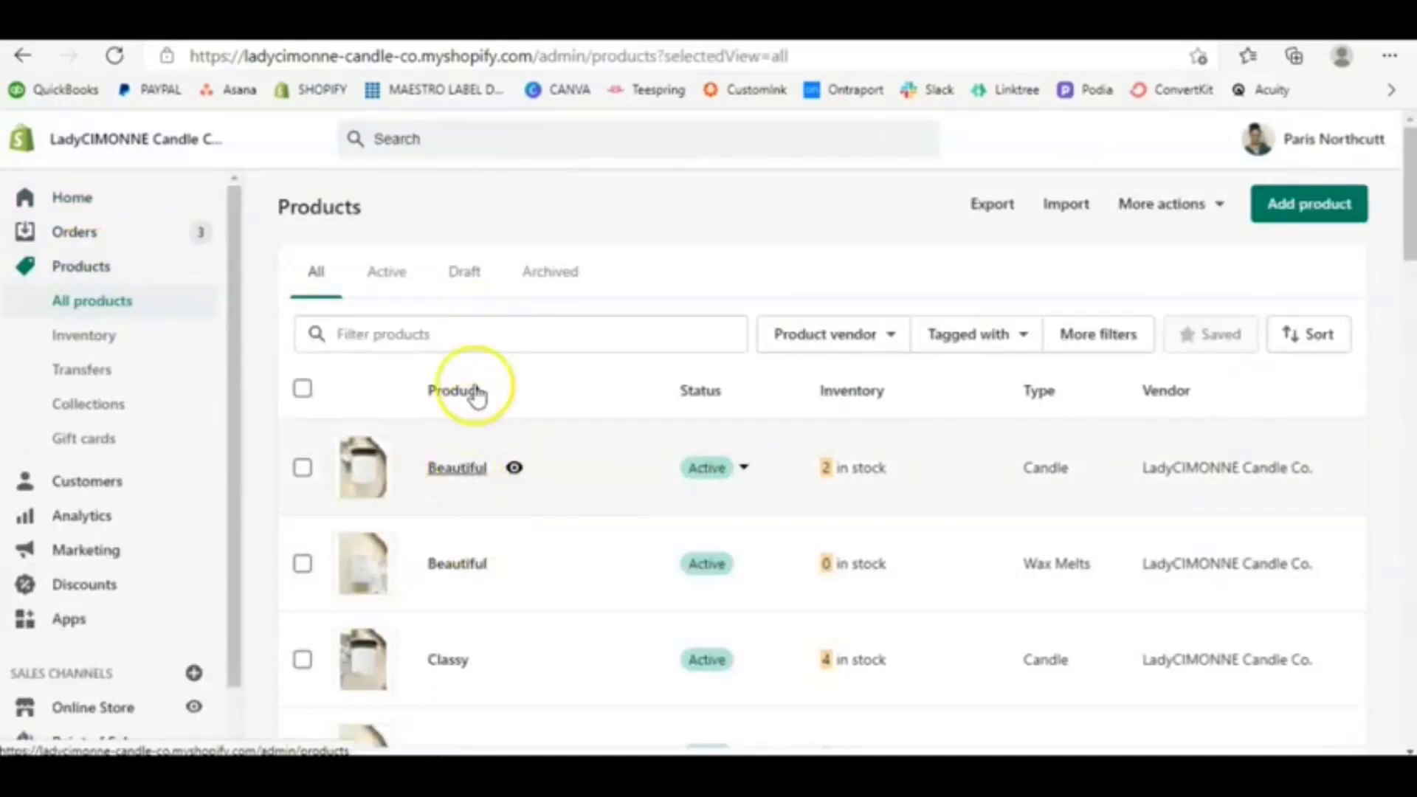
click(467, 478)
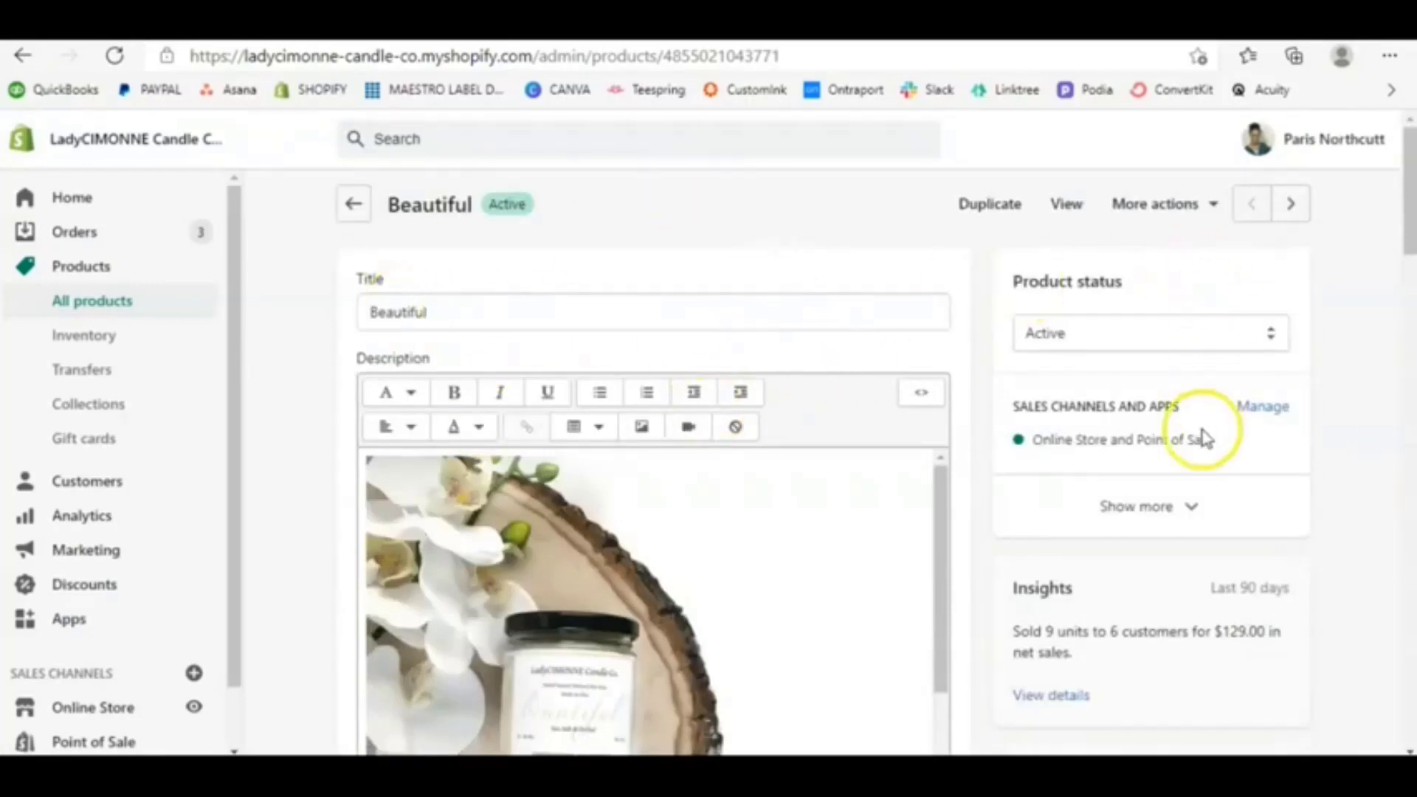
scroll(1202, 428, down, 15)
scroll(1205, 437, down, 6)
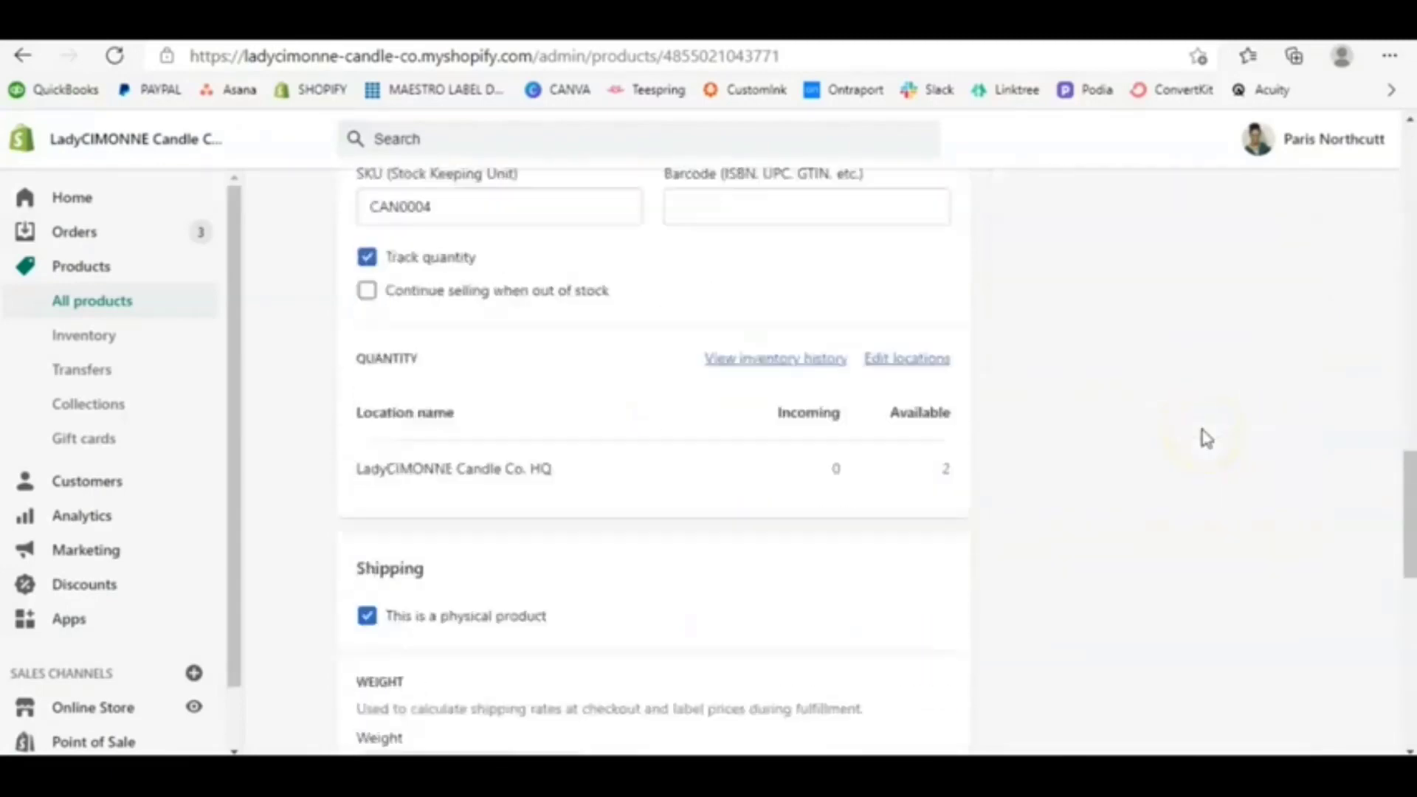
scroll(1205, 438, up, 13)
scroll(1205, 438, up, 8)
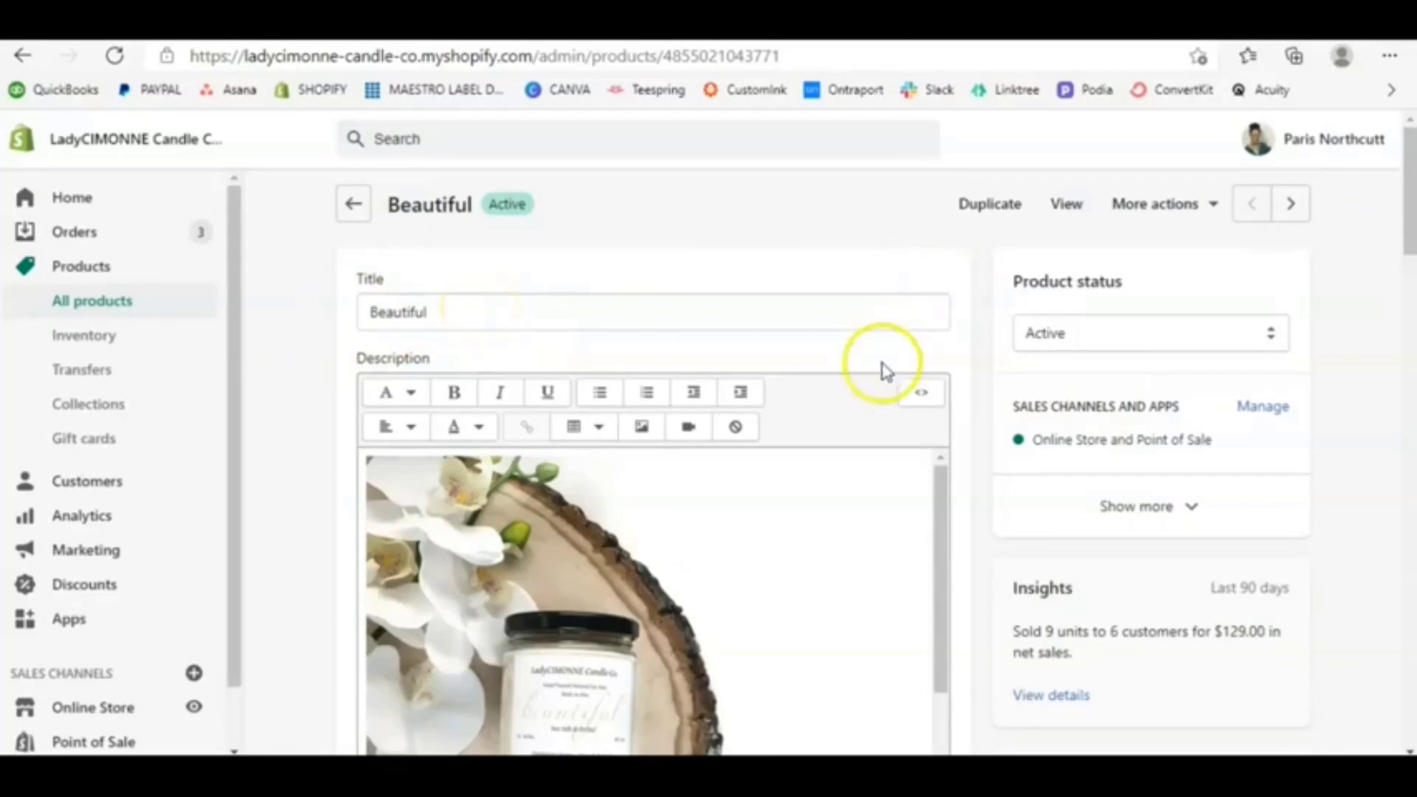
scroll(883, 367, down, 5)
scroll(664, 380, up, 5)
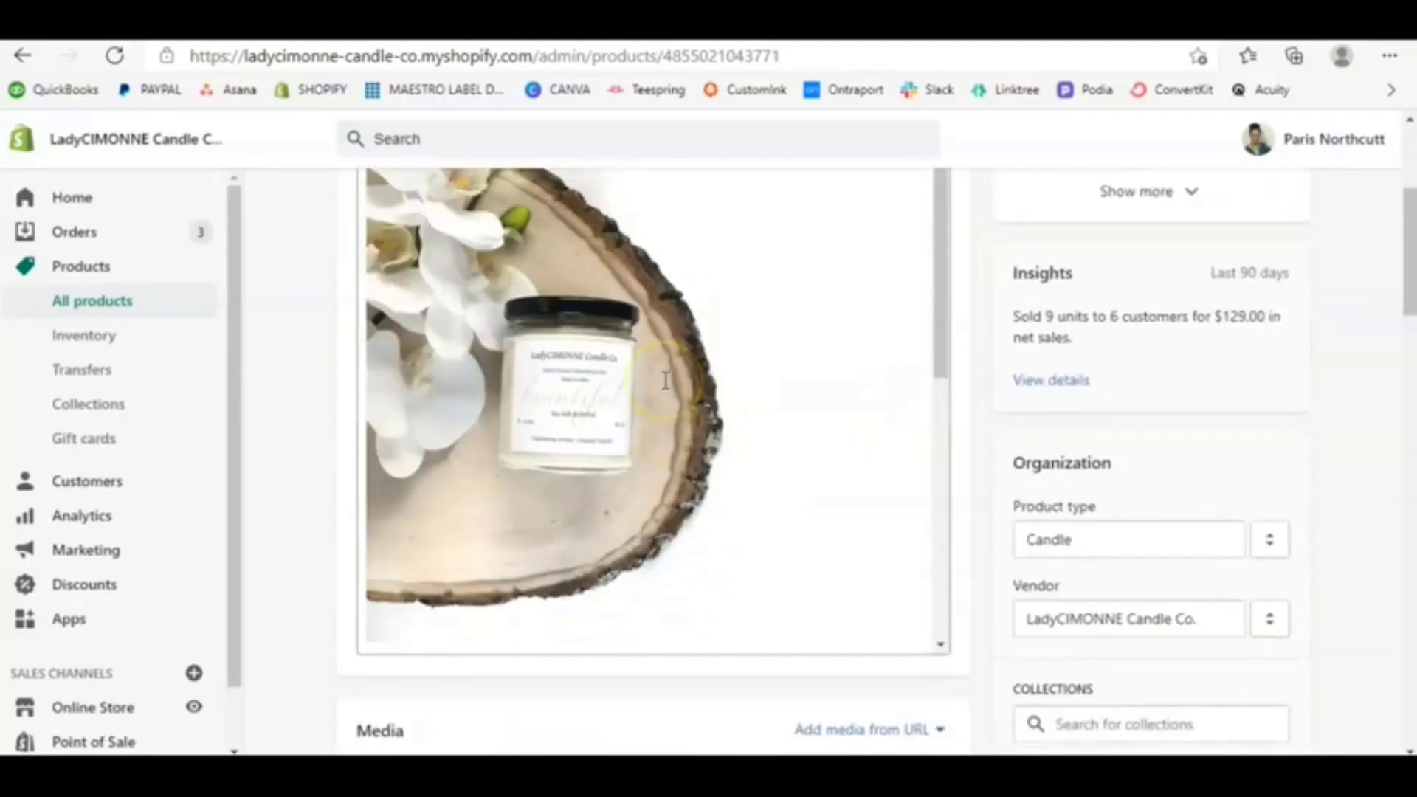
scroll(660, 428, down, 3)
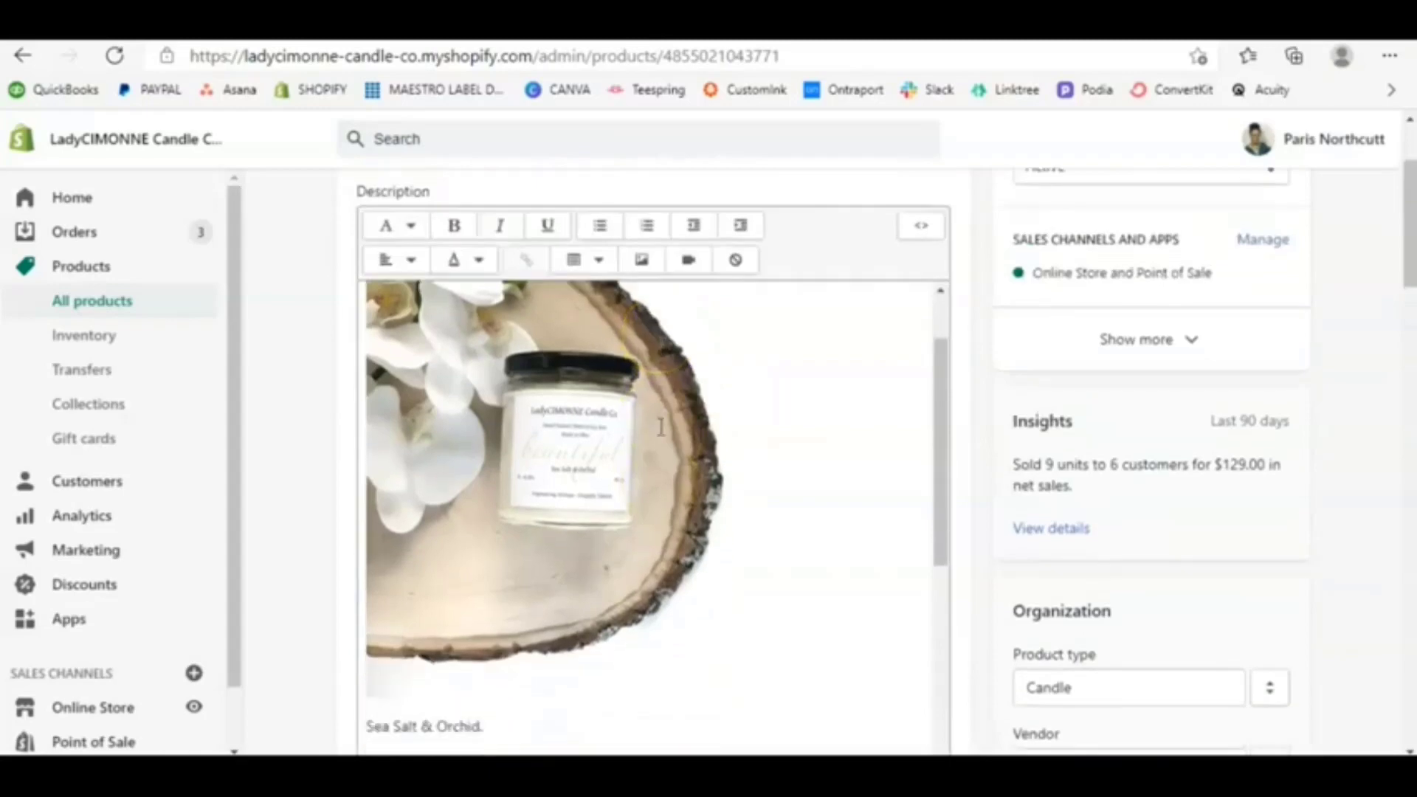
scroll(1031, 467, down, 3)
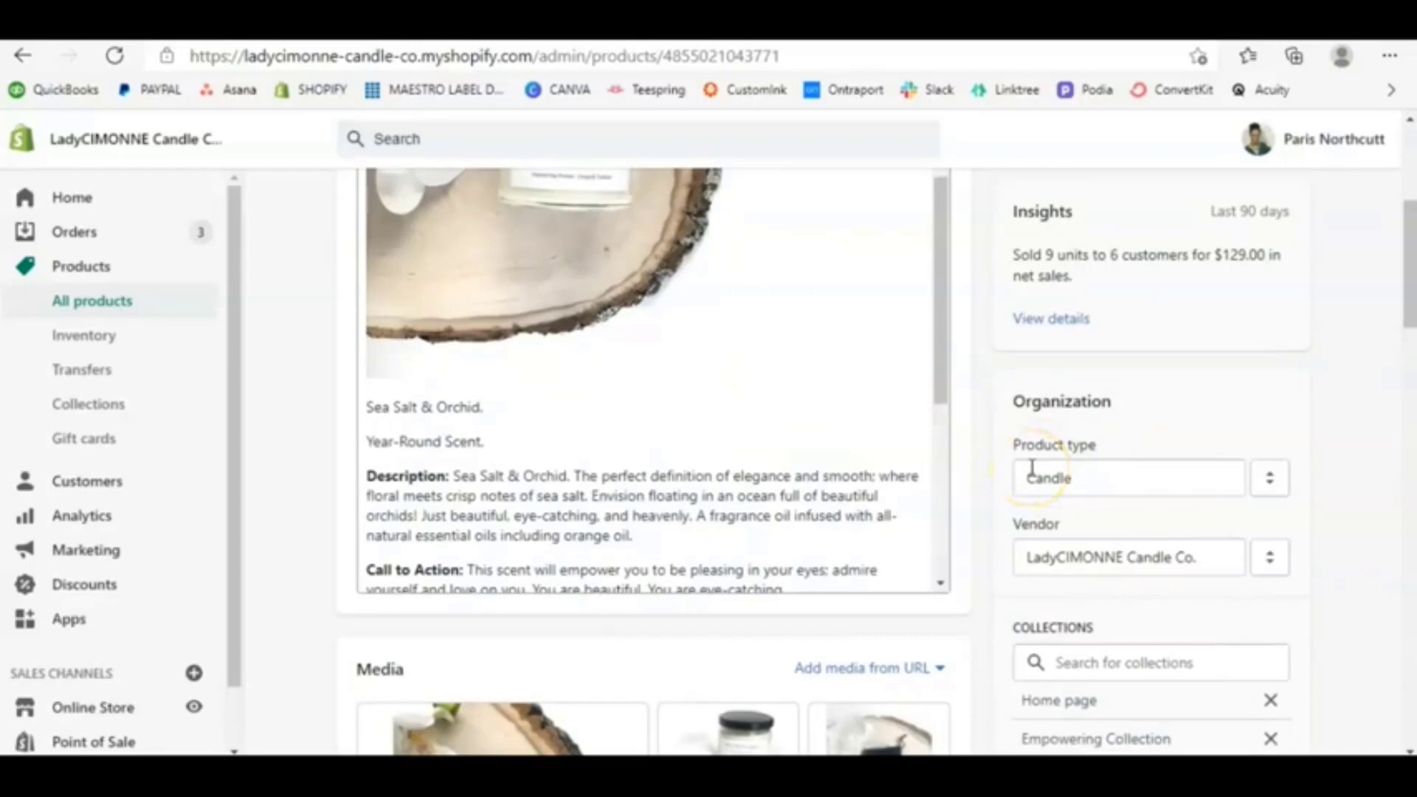
scroll(1032, 467, down, 2)
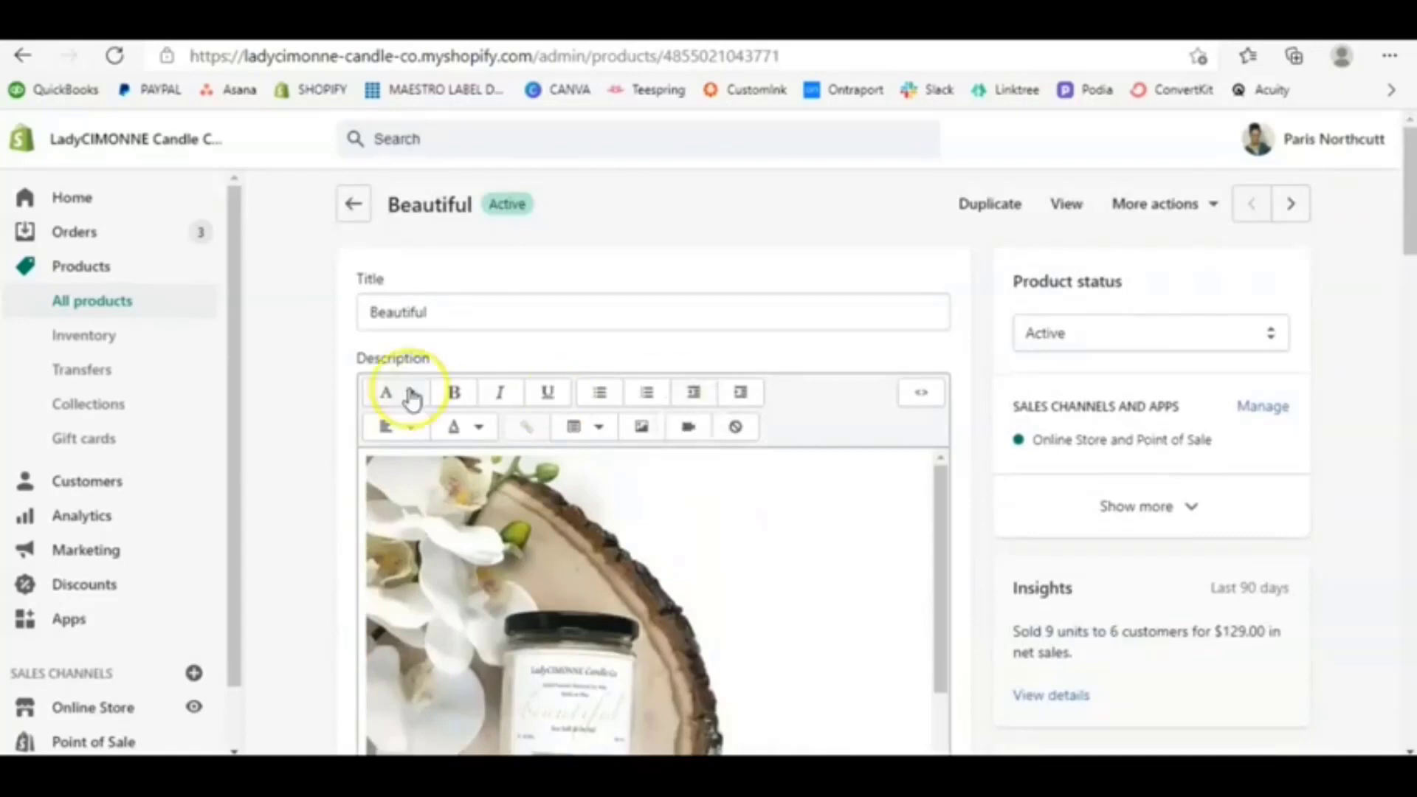
Step: Prefix the product title with '*PRE-ORDER* ' so it reads '*PRE-ORDER* Beautiful'
click(368, 305)
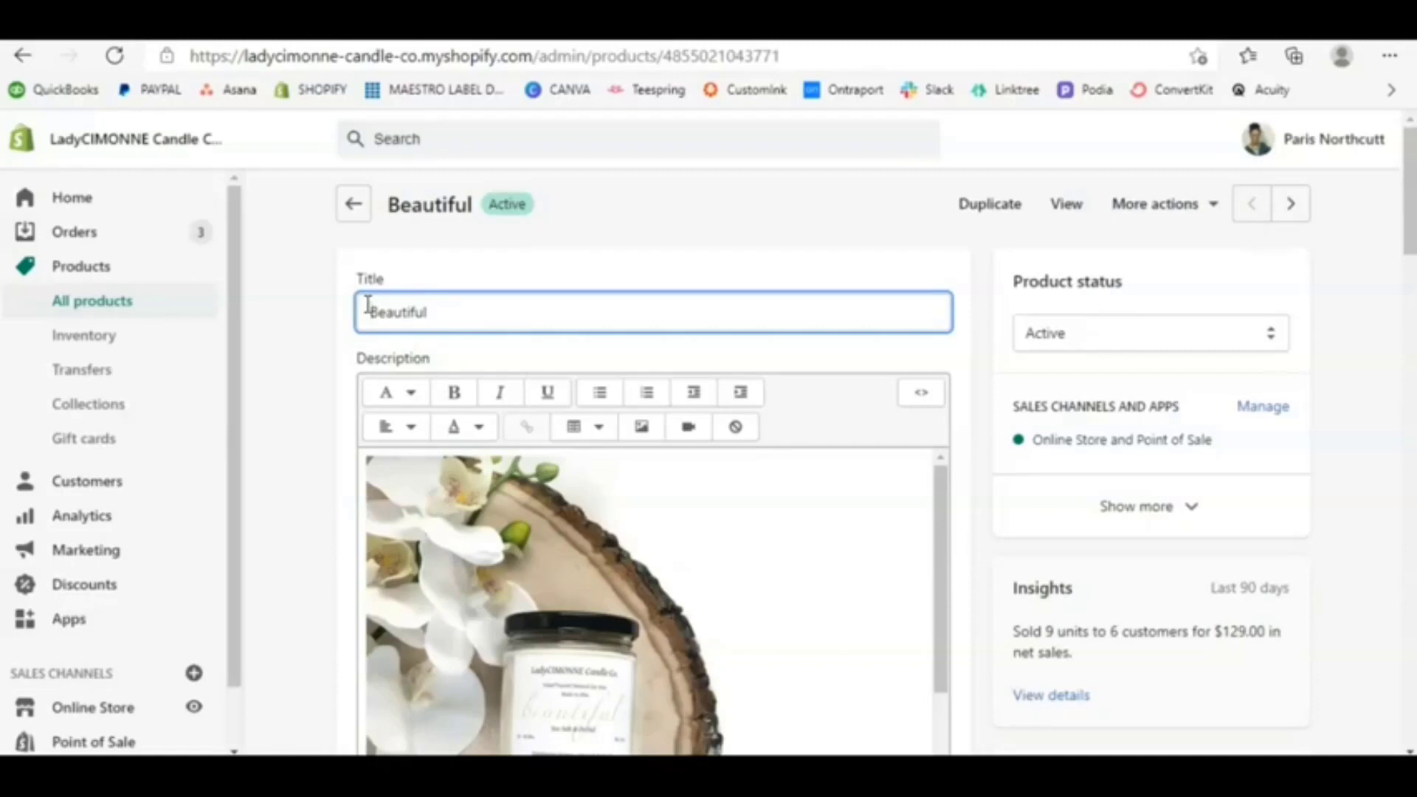
text(PREO)
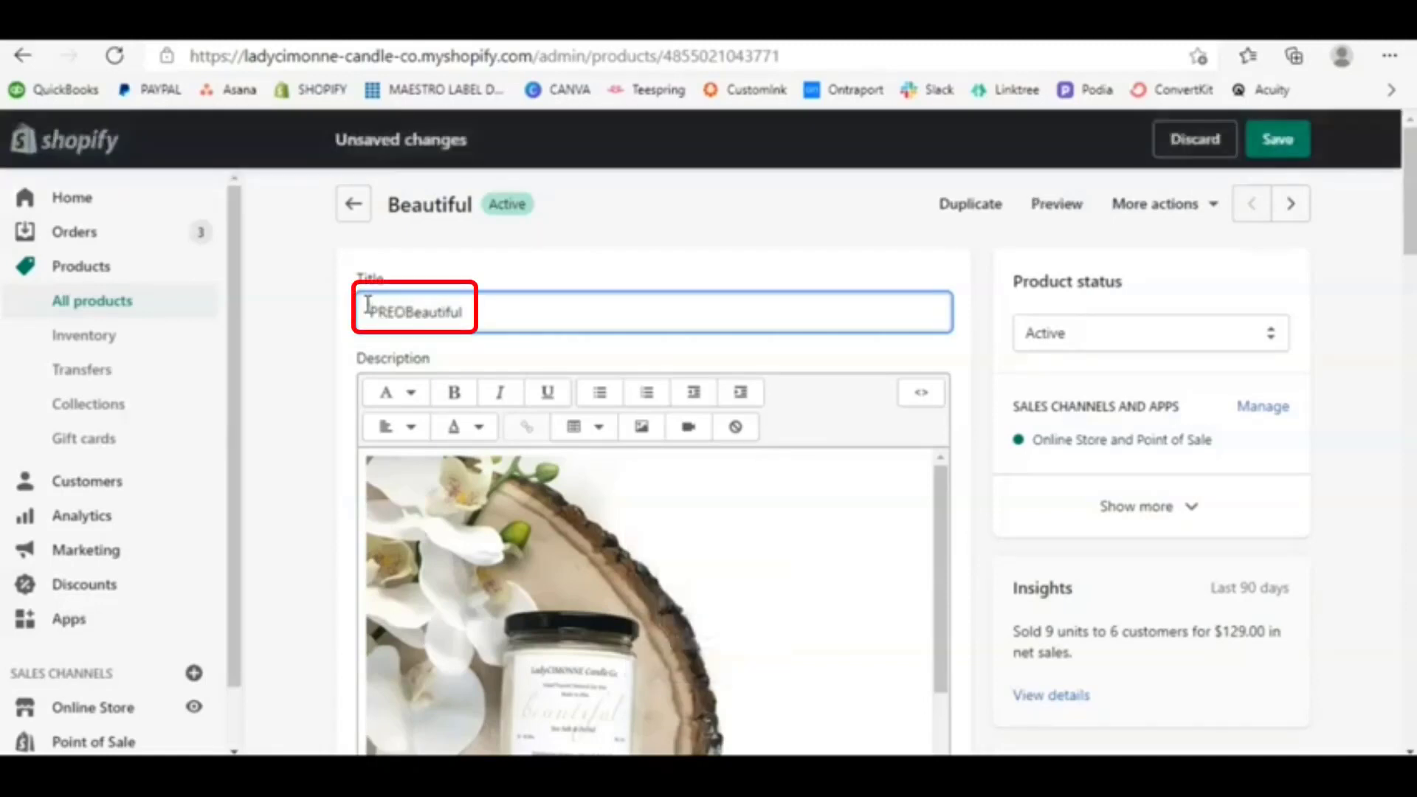
key(BackSpace)
text(-ORE)
key(BackSpace)
text(DR)
key(BackSpace)
text(ER*)
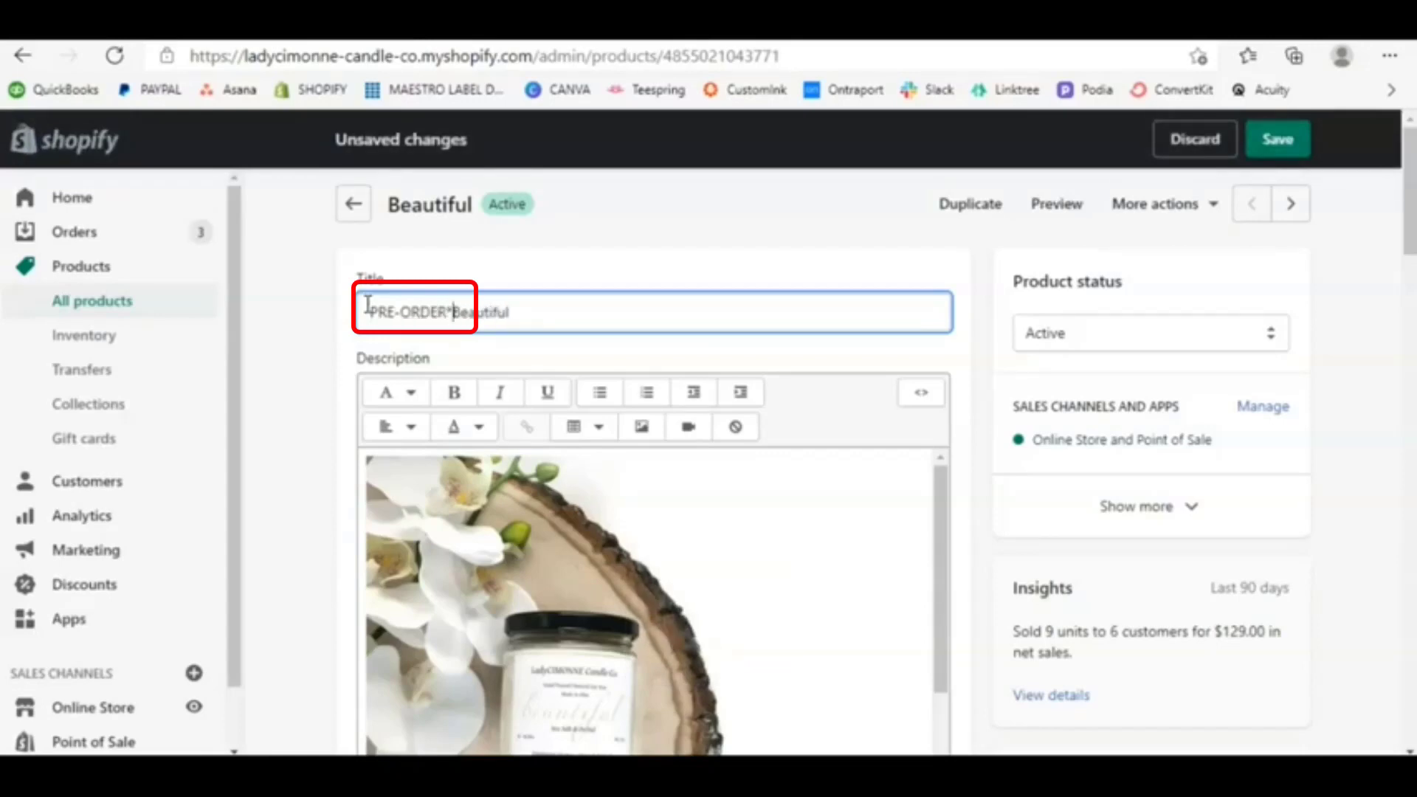
click(368, 307)
text(*)
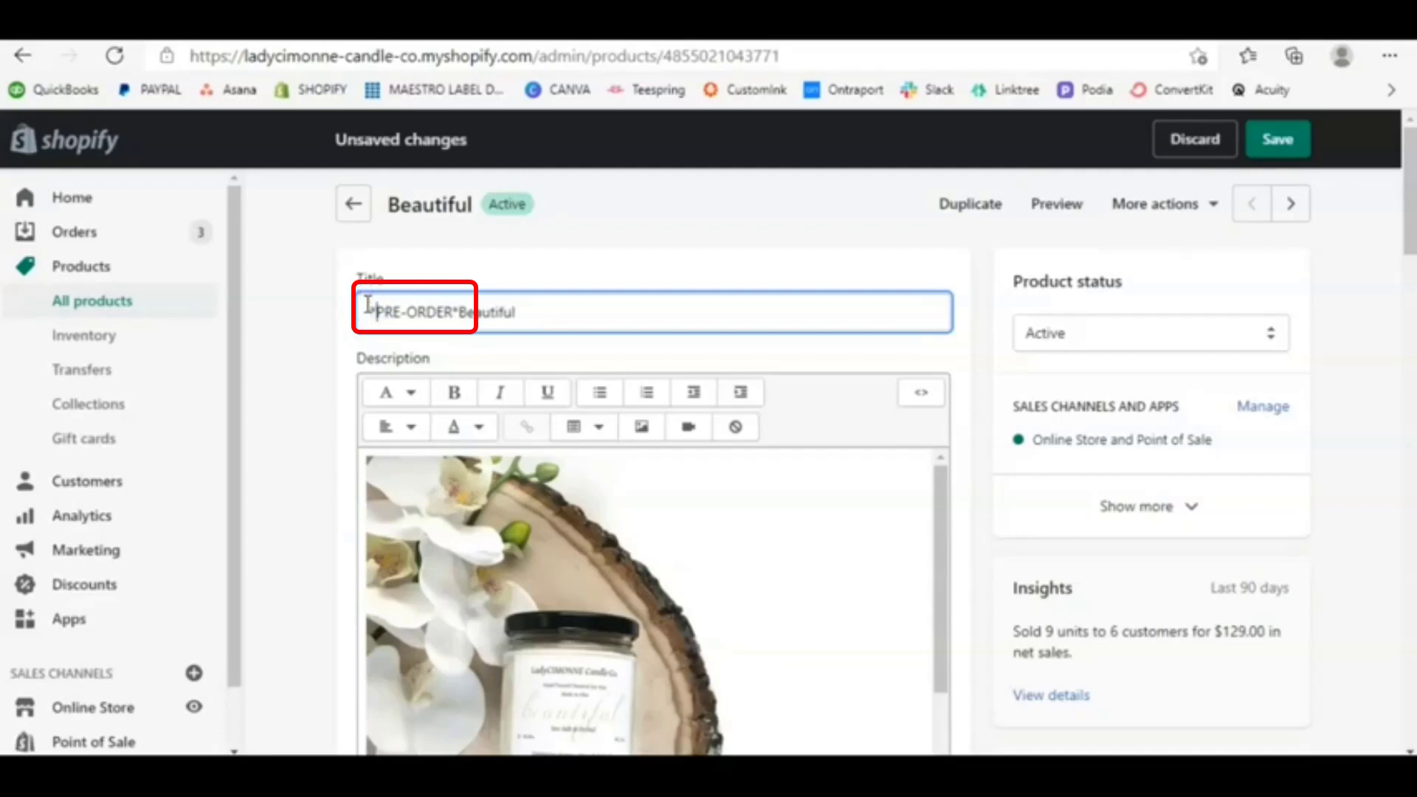
click(396, 304)
click(459, 313)
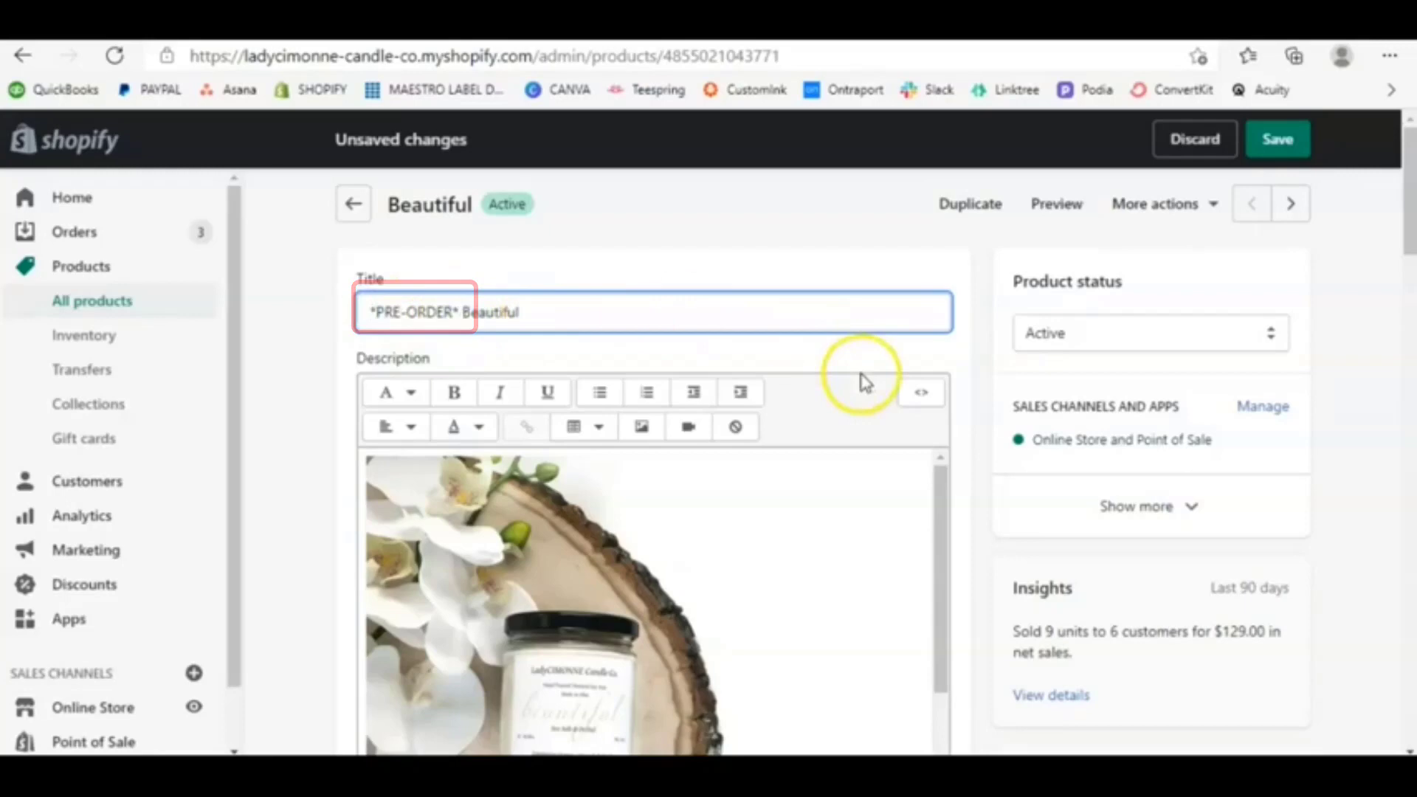
Step: Add a '*PRE-ORDER*' line at the top of the description, above the Sea Salt & Orchid text
scroll(860, 380, down, 4)
scroll(863, 380, down, 2)
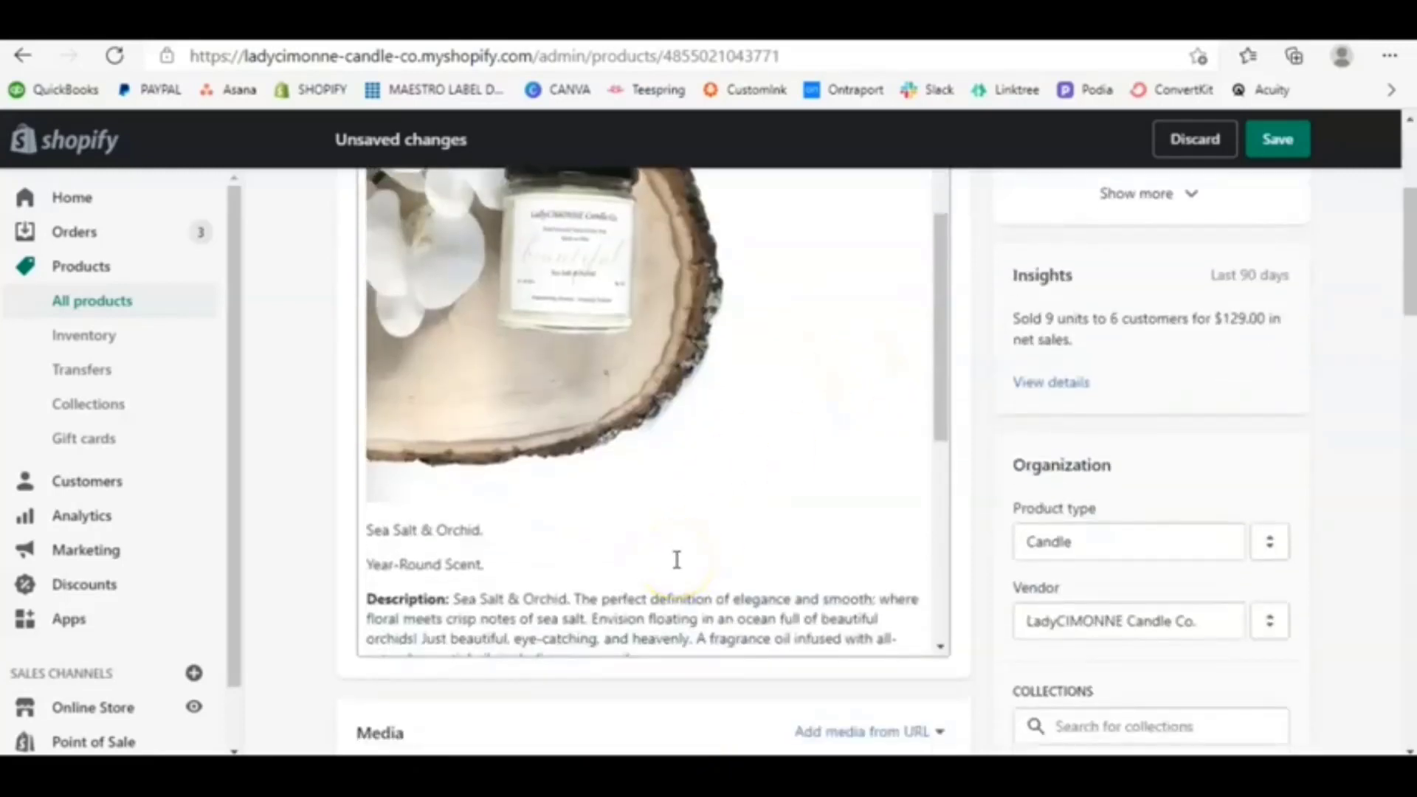
scroll(676, 559, down, 1)
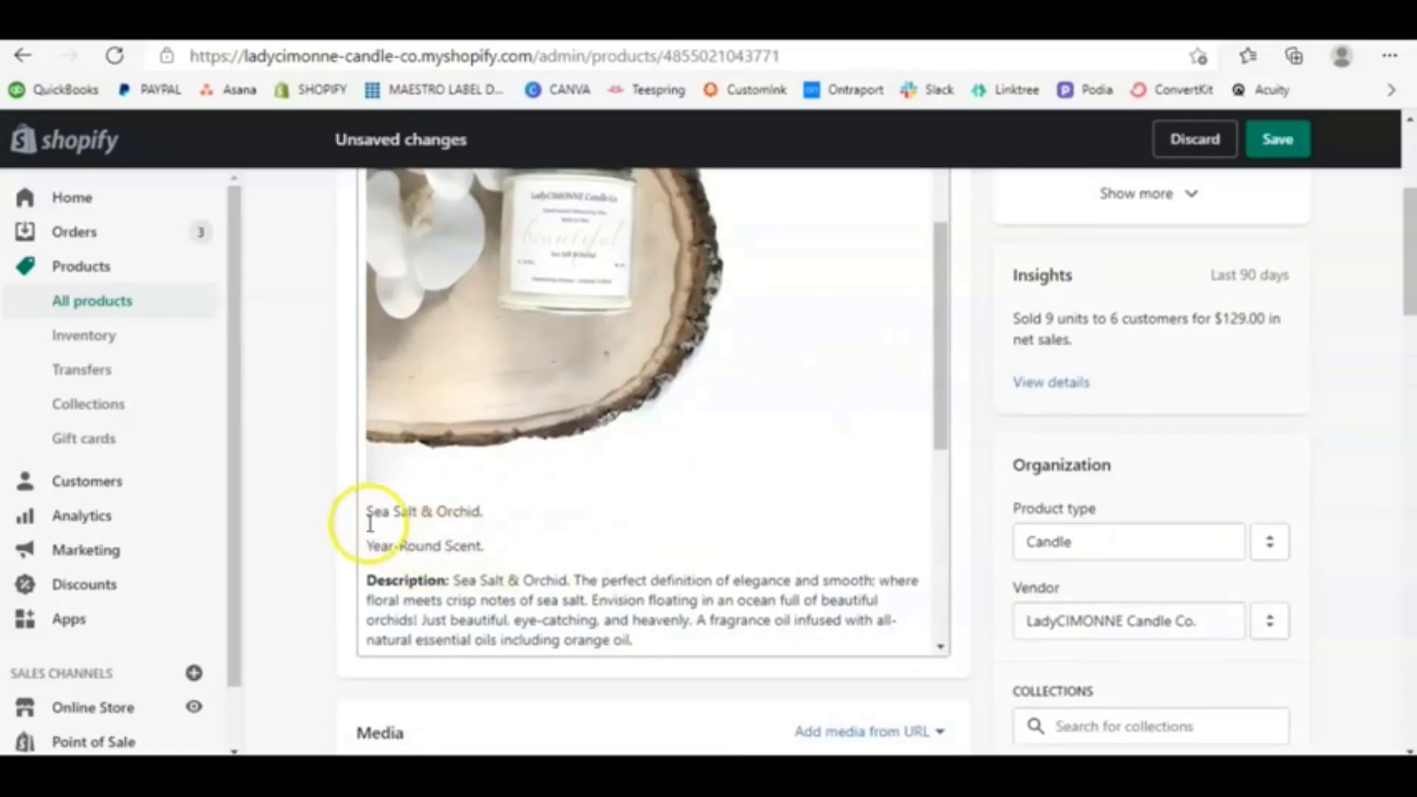
scroll(358, 516, up, 2)
scroll(472, 516, down, 3)
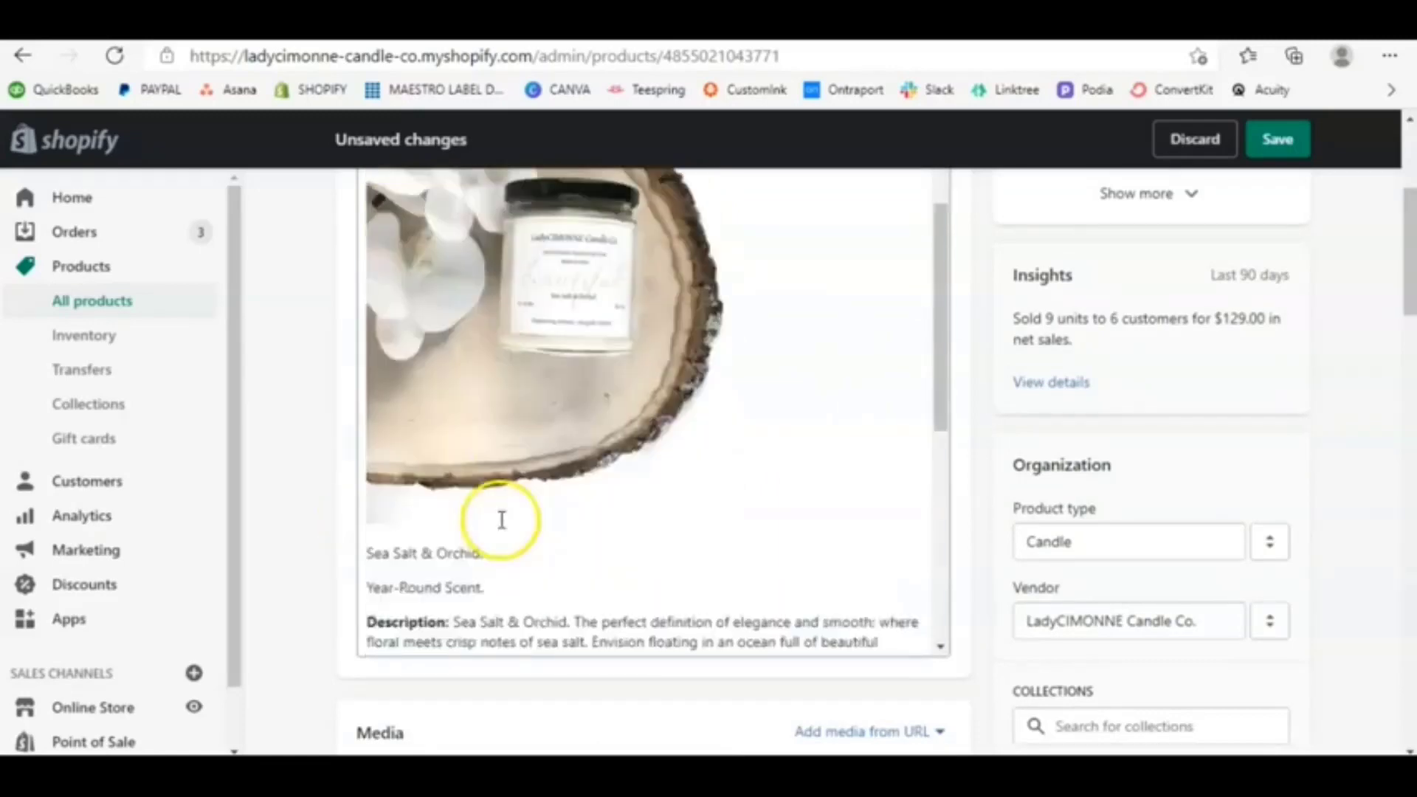
key(Return)
key(Return)
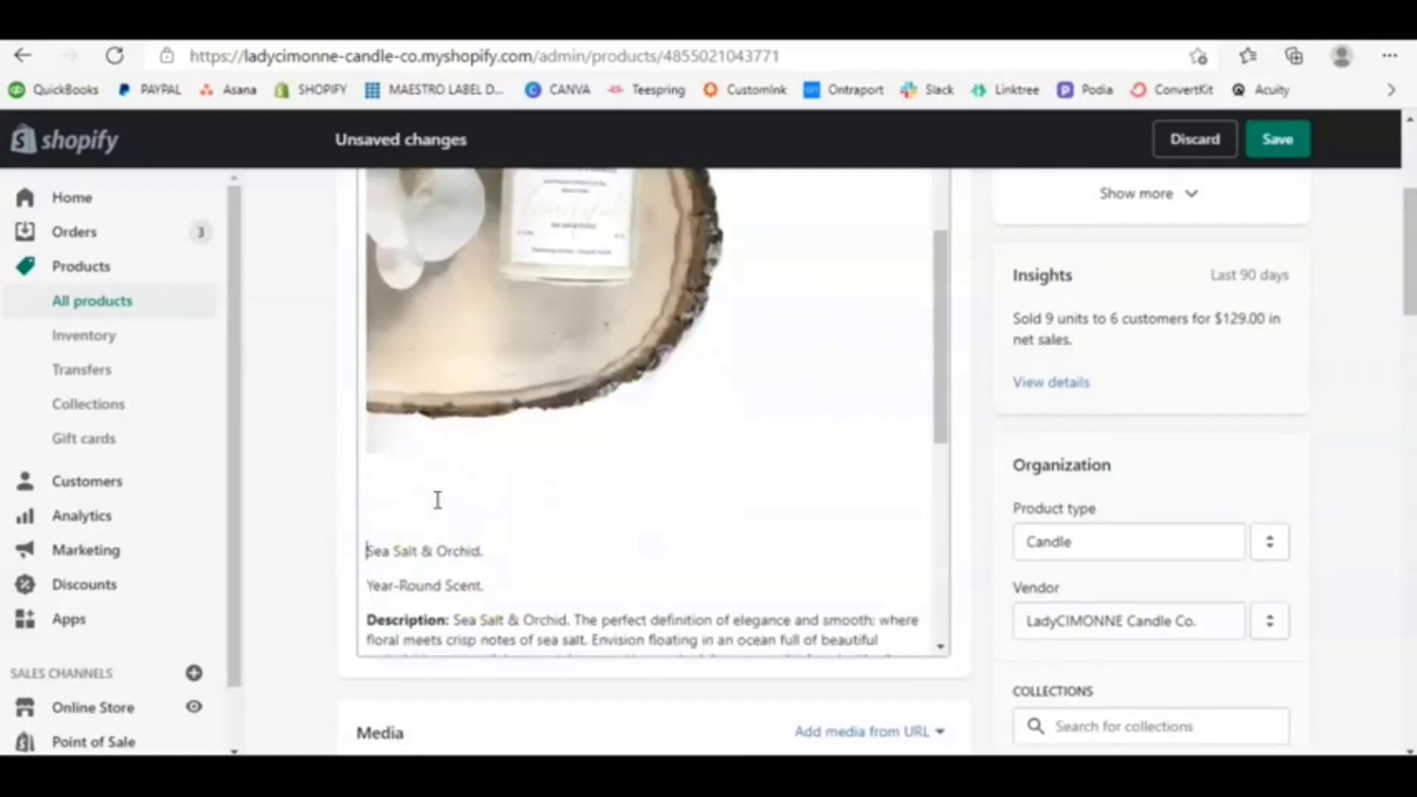
key(Up)
key(Up)
text(*PRE-ORDER*)
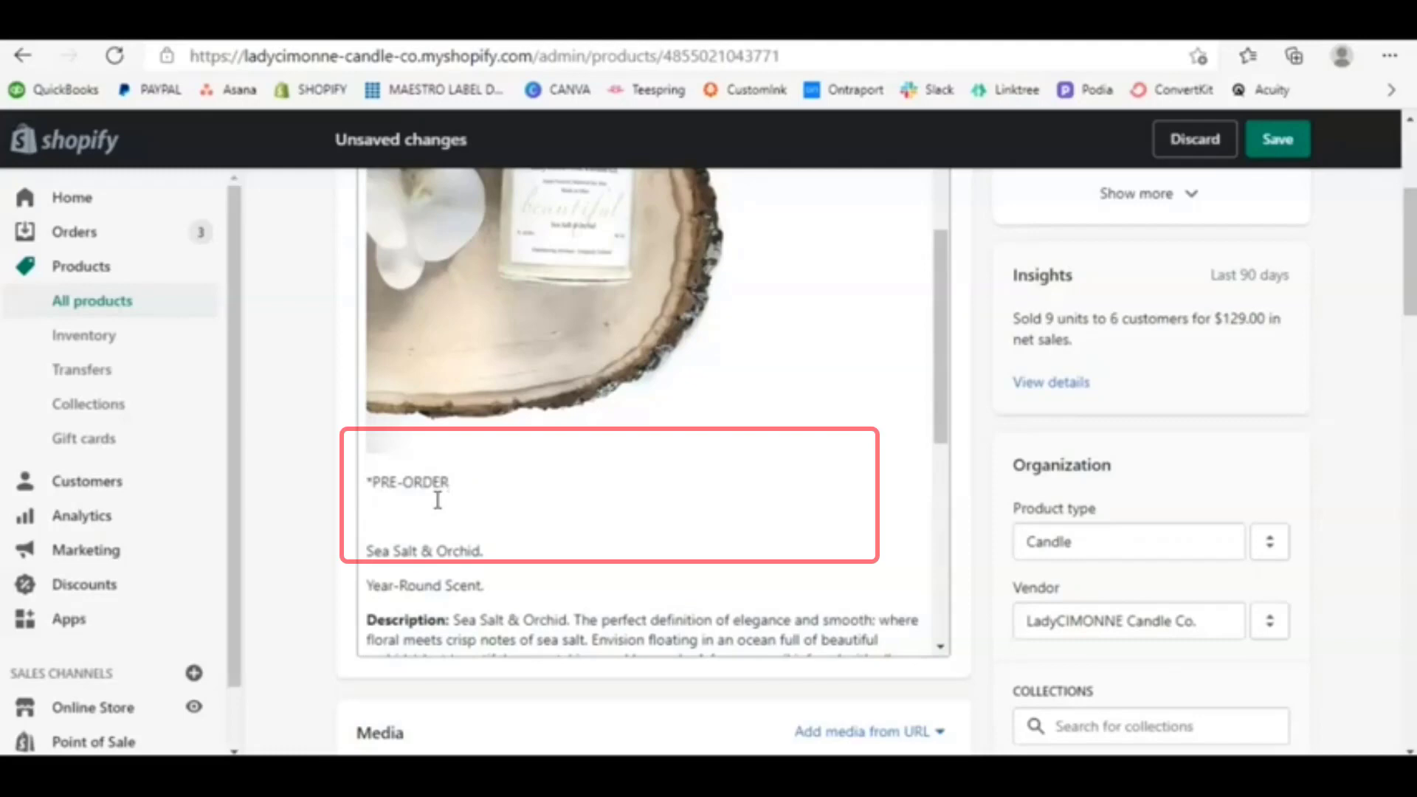
Step: Below it, add 'Presale is from 4/8/21 through 4/16/21. Orders will begin to ship out on 4/28/21' in bold italic
click(411, 503)
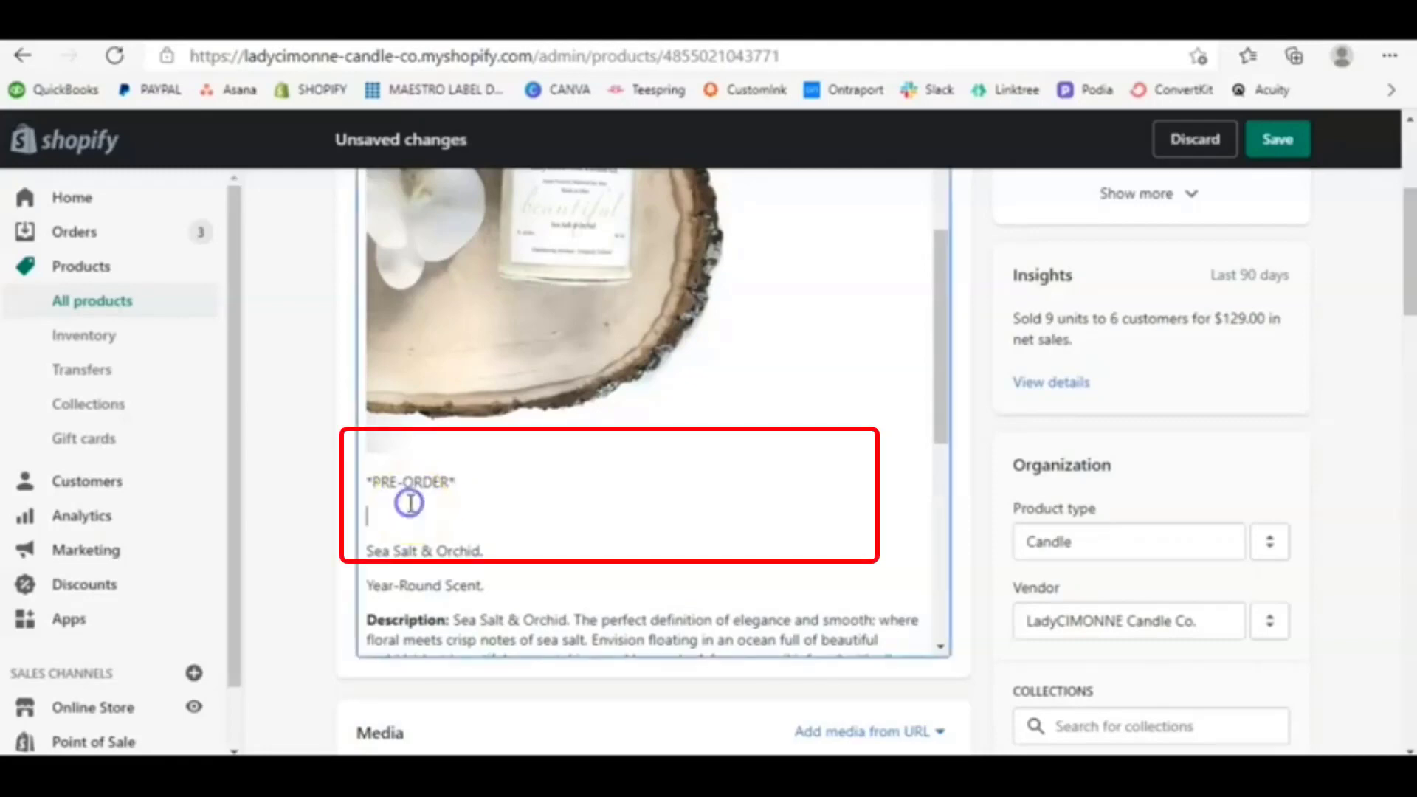
key(Caps_Lock)
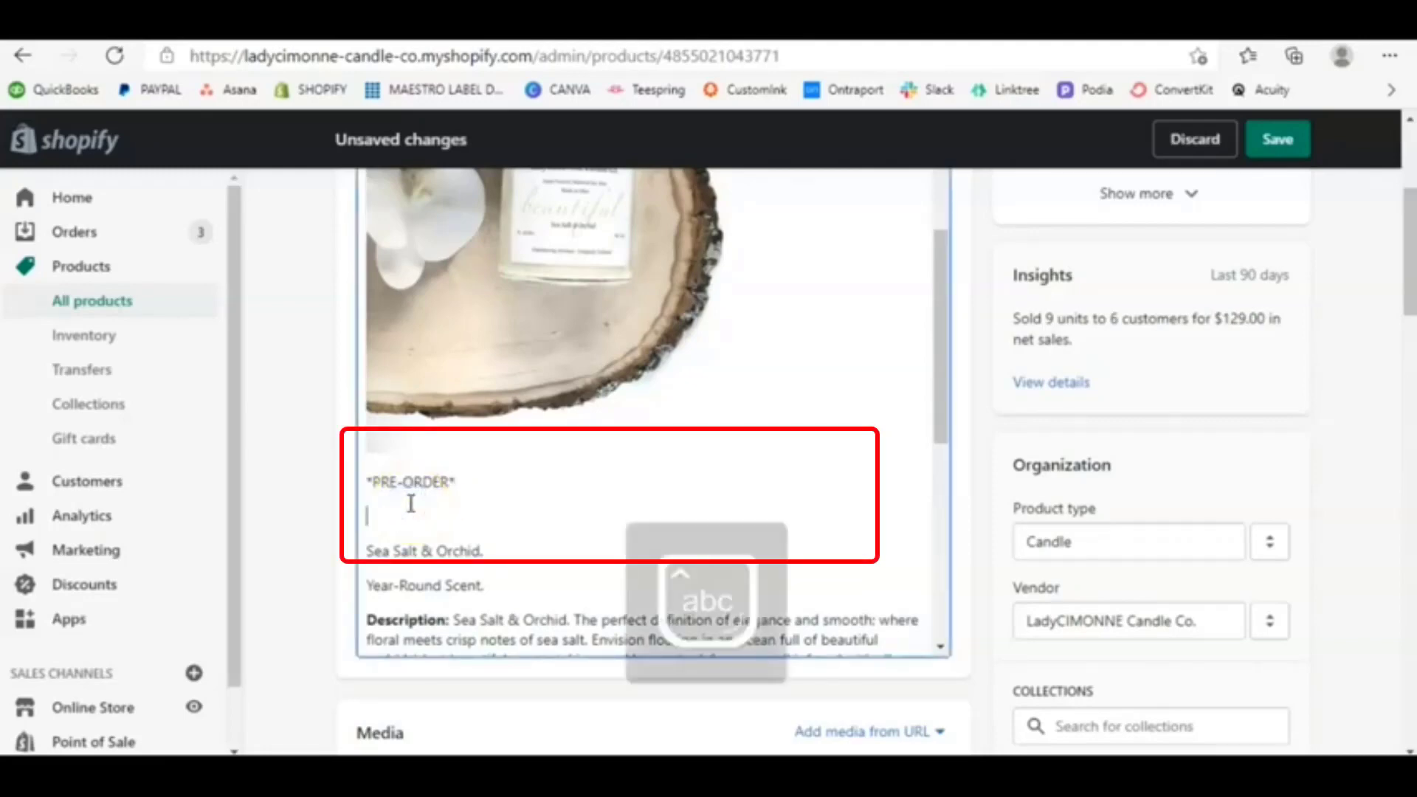
text(Presale is from 4/8/21 through 4/16/21. O)
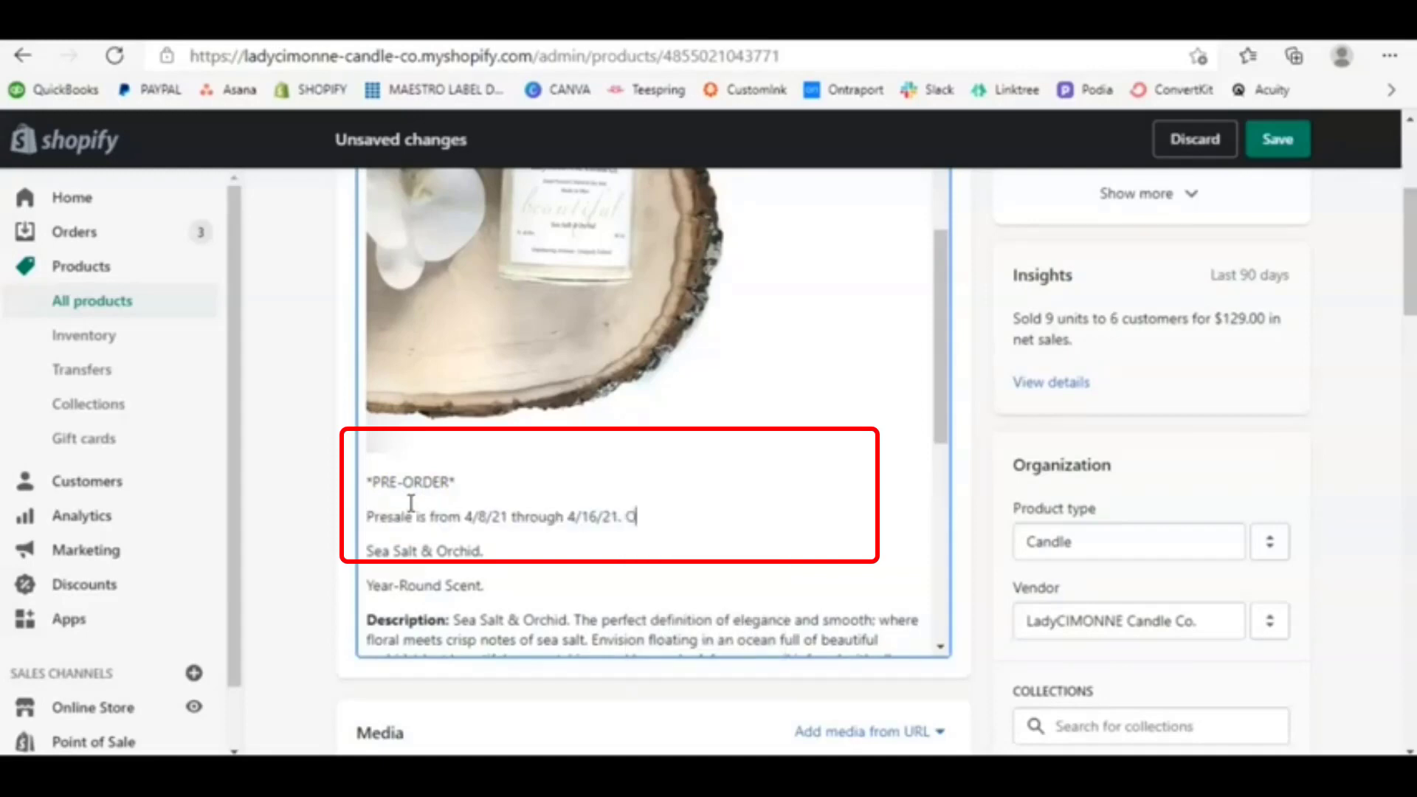
text(rders will begin to shi)
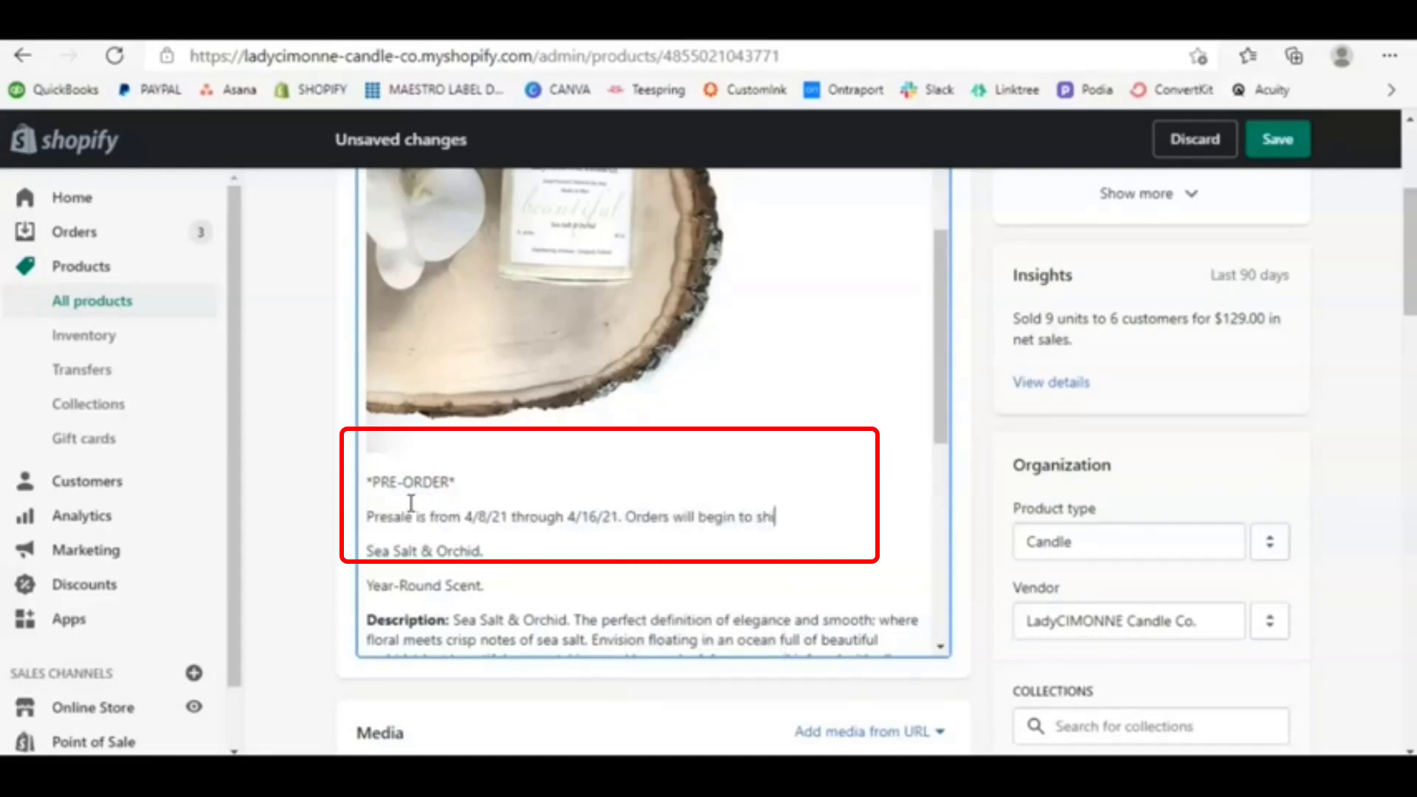
text(p out on 4/28/21)
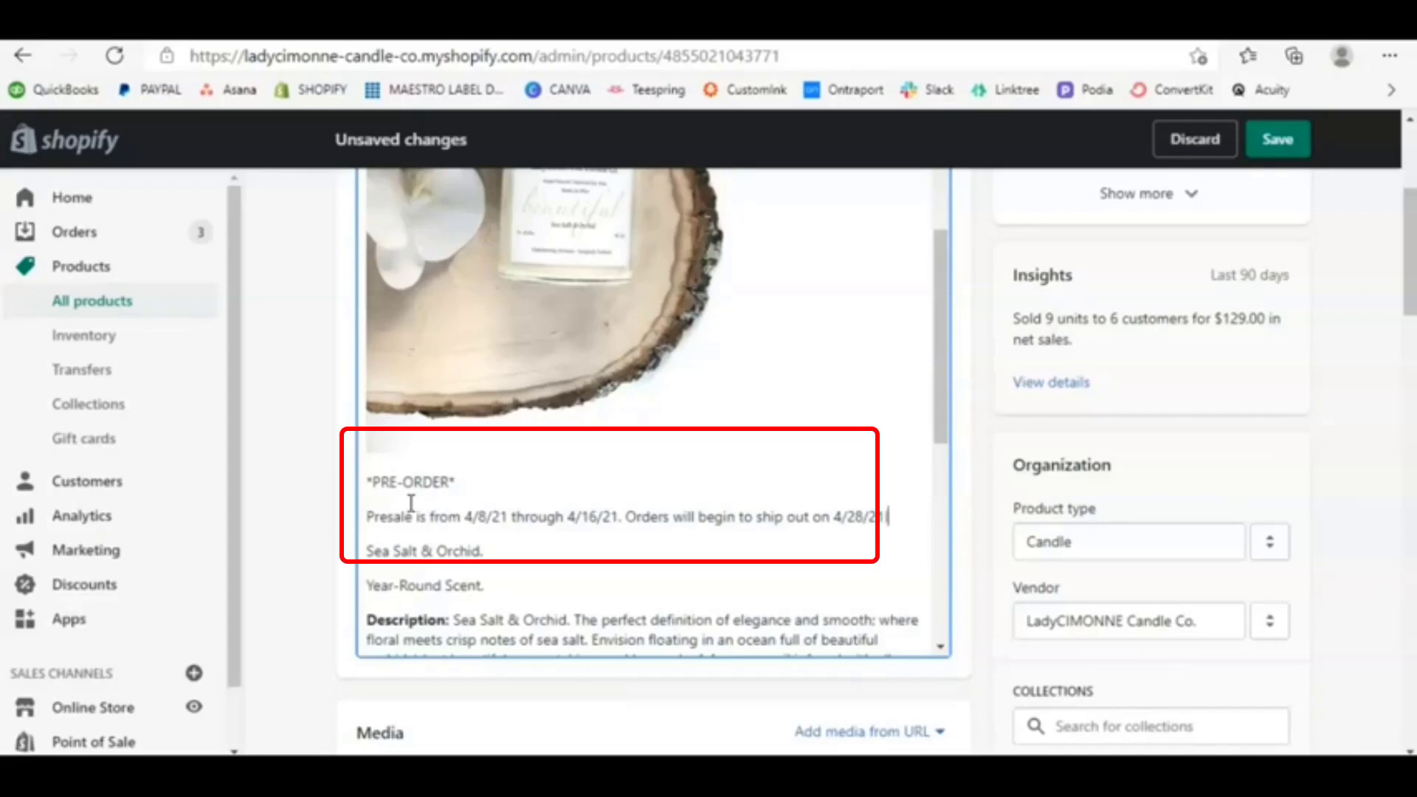
click(368, 519)
drag(367, 518, 895, 519)
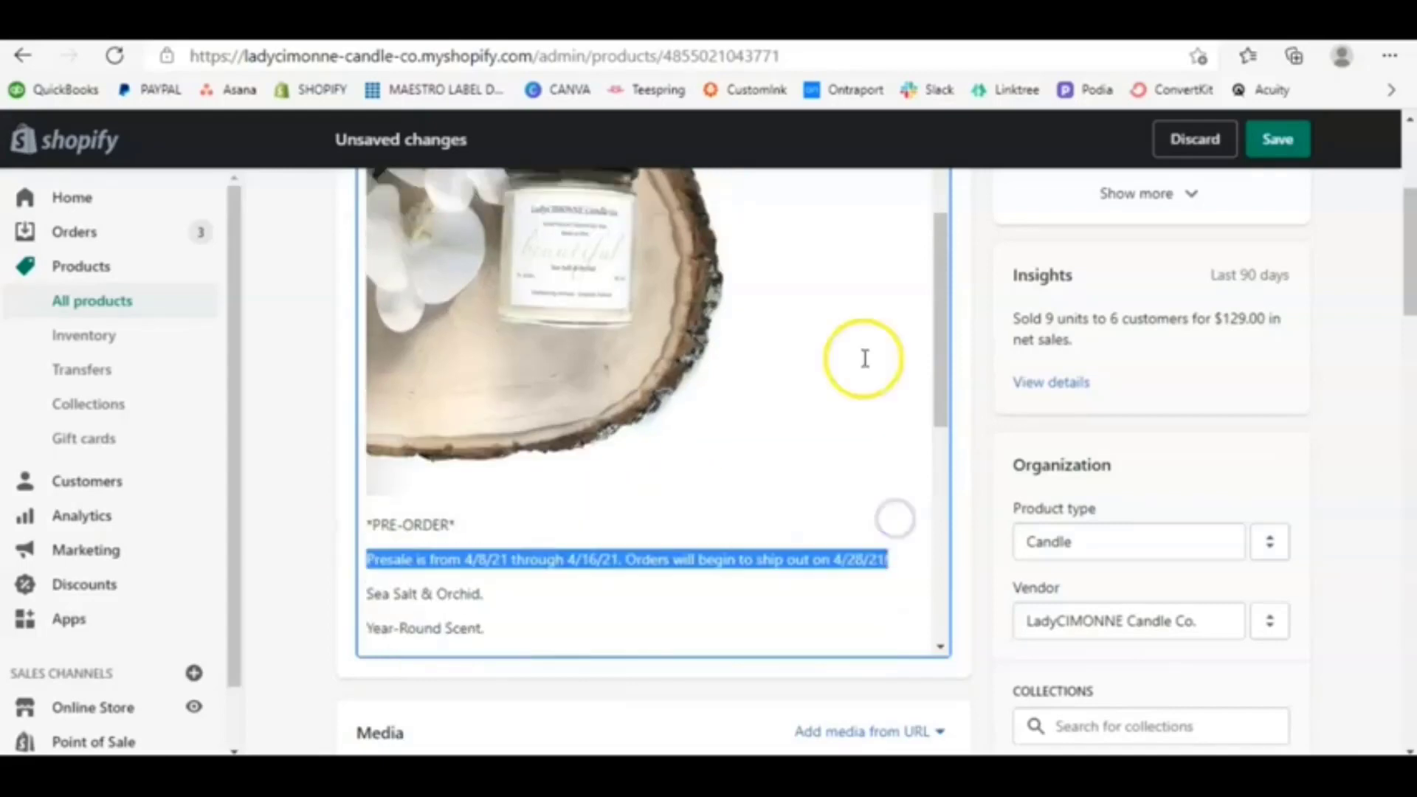
scroll(862, 357, up, 5)
click(464, 327)
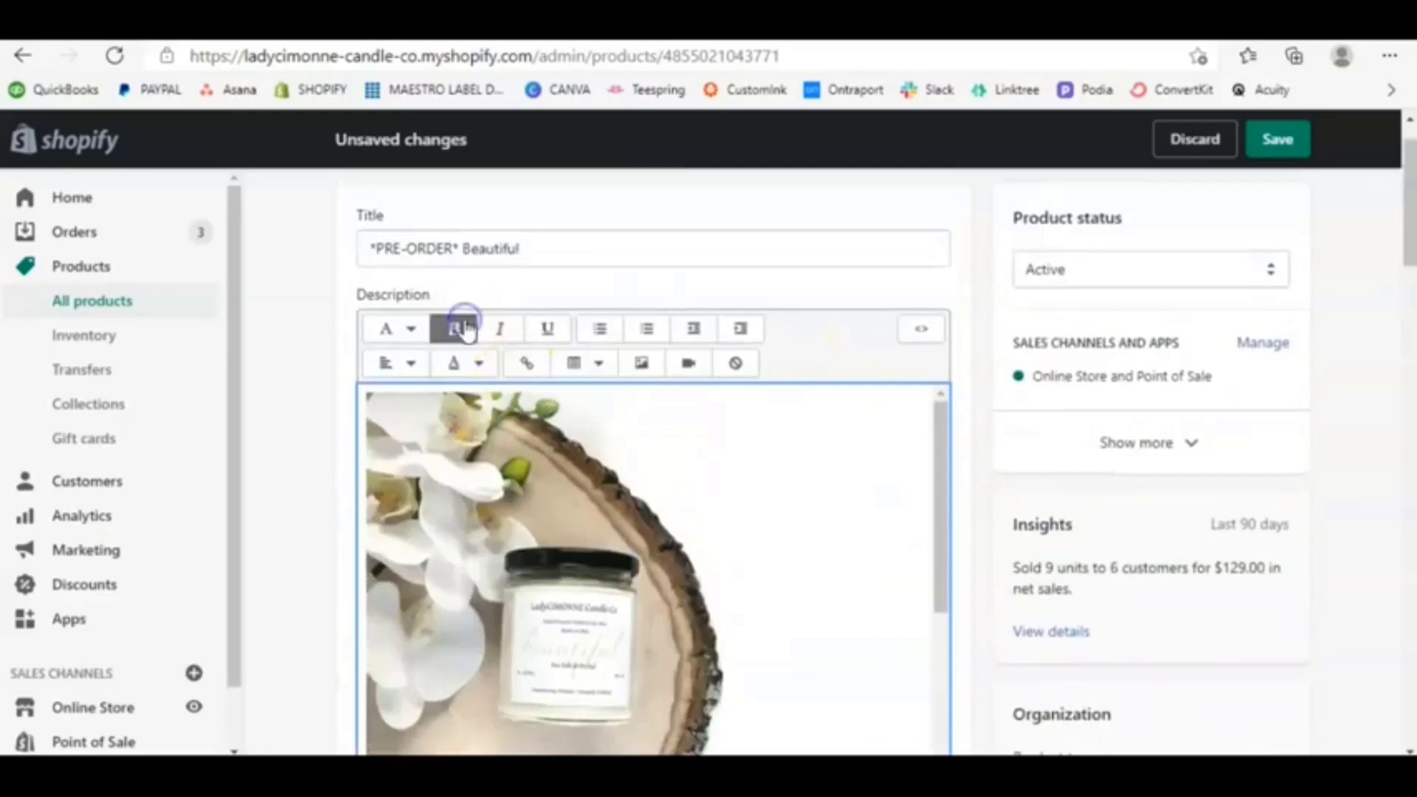
click(495, 327)
scroll(692, 511, down, 2)
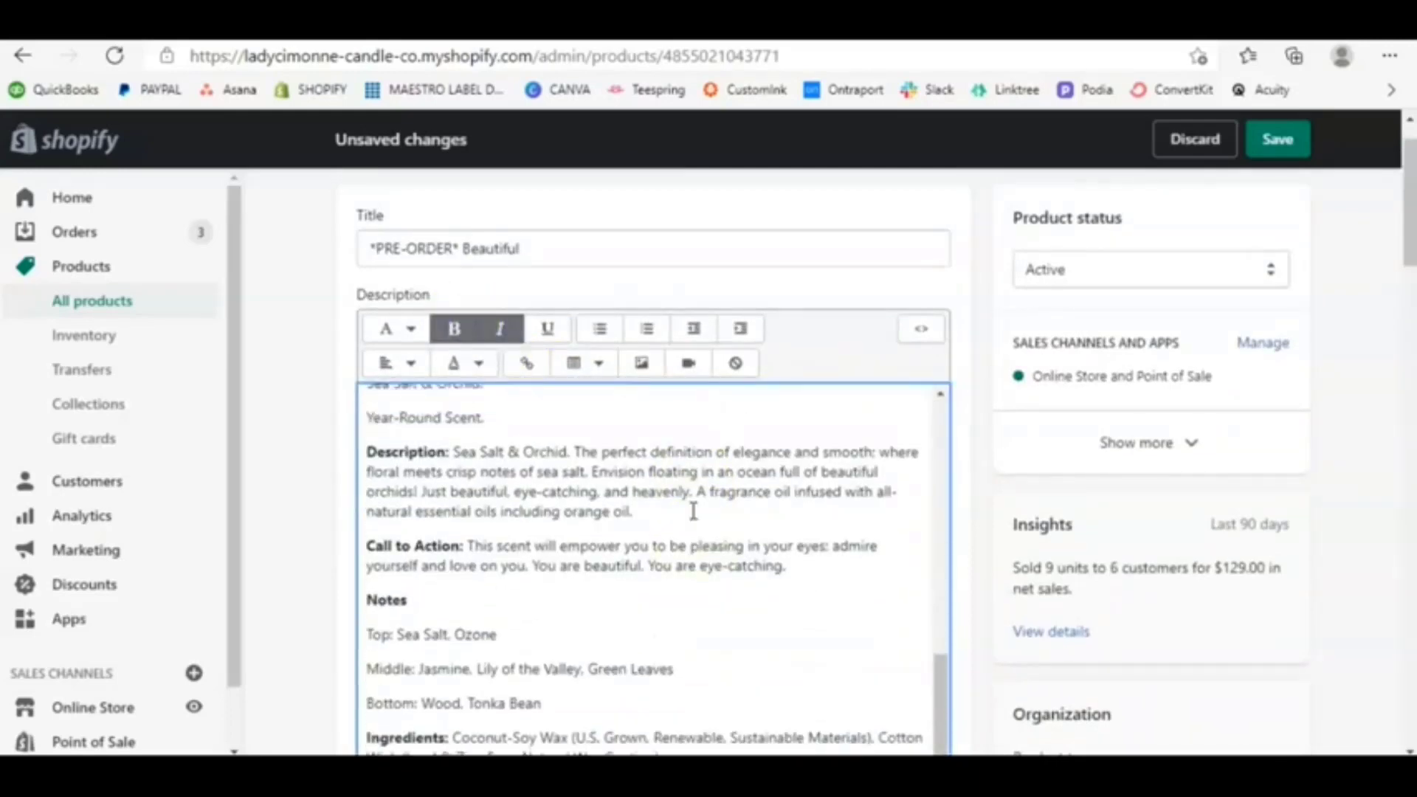
scroll(692, 511, up, 3)
click(693, 510)
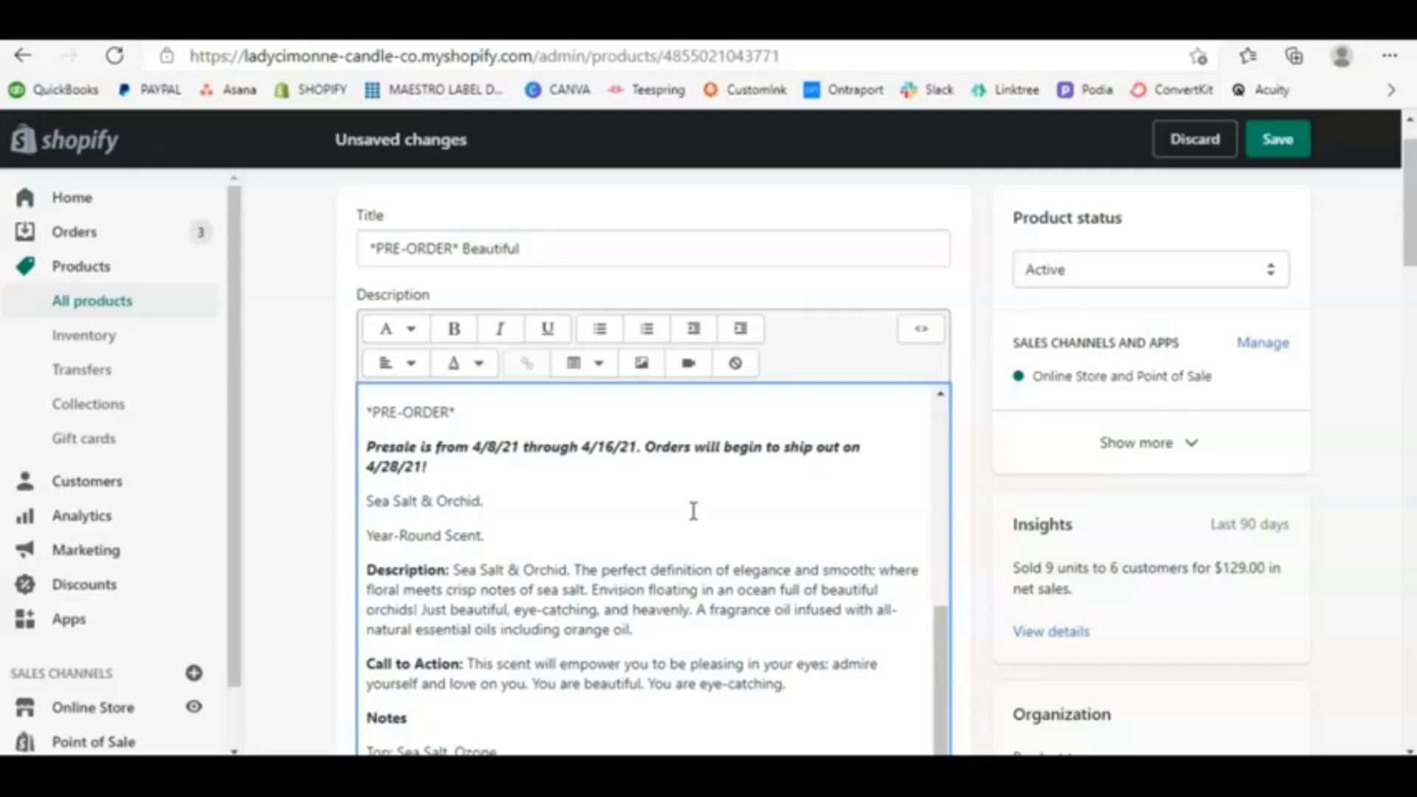
Step: Scroll down to the Inventory section showing SKU CAN0004 with 2 available
scroll(981, 421, down, 7)
scroll(980, 425, down, 3)
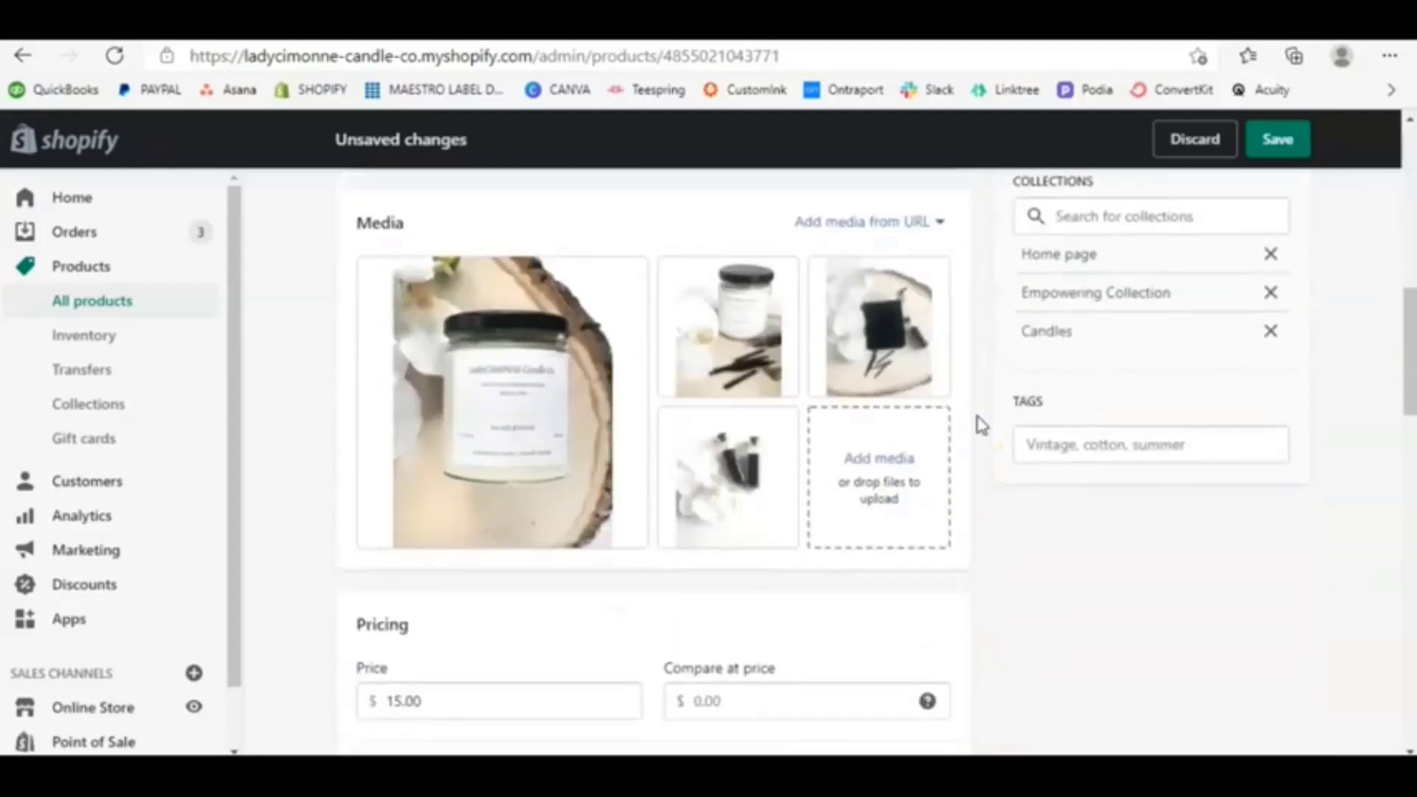
scroll(980, 425, down, 4)
scroll(981, 425, down, 3)
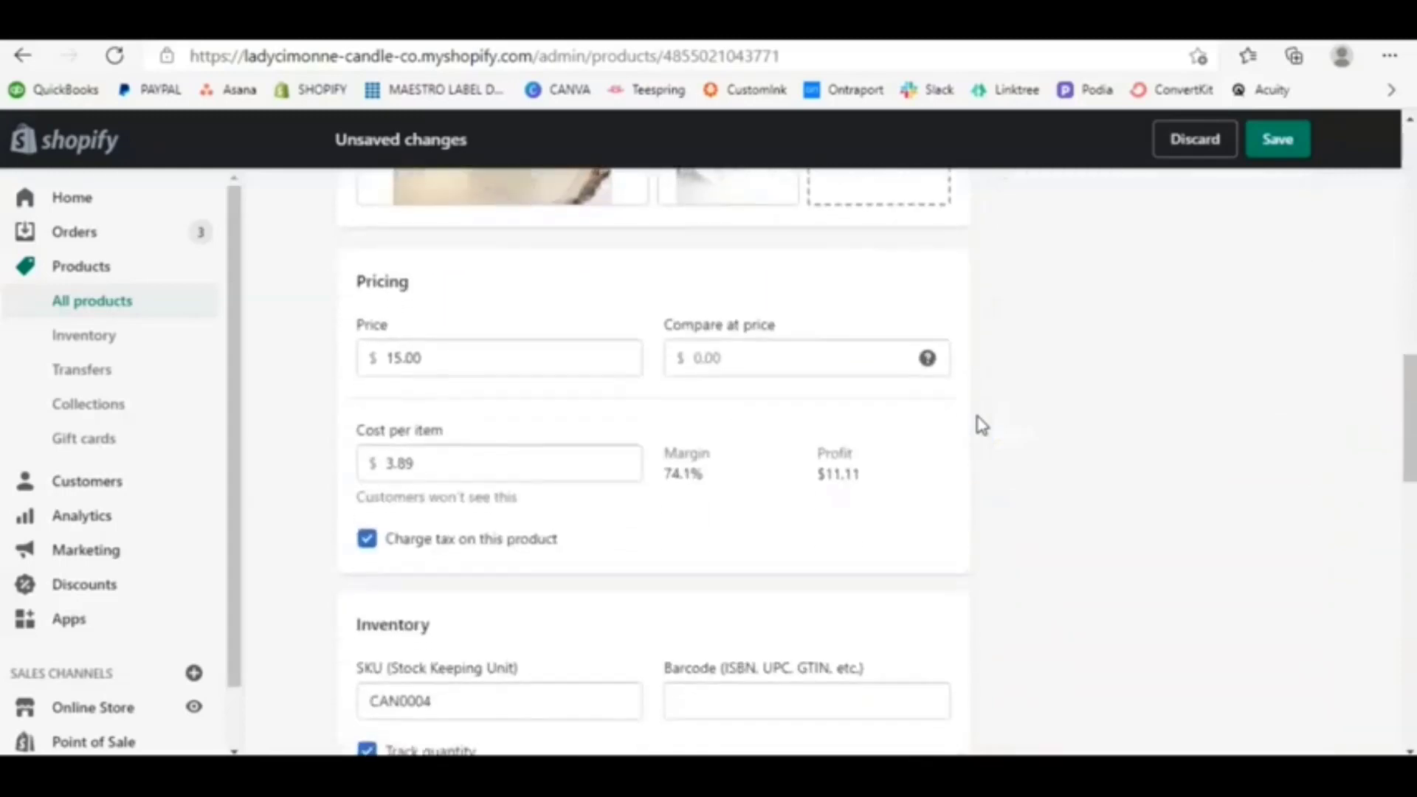
scroll(979, 422, up, 1)
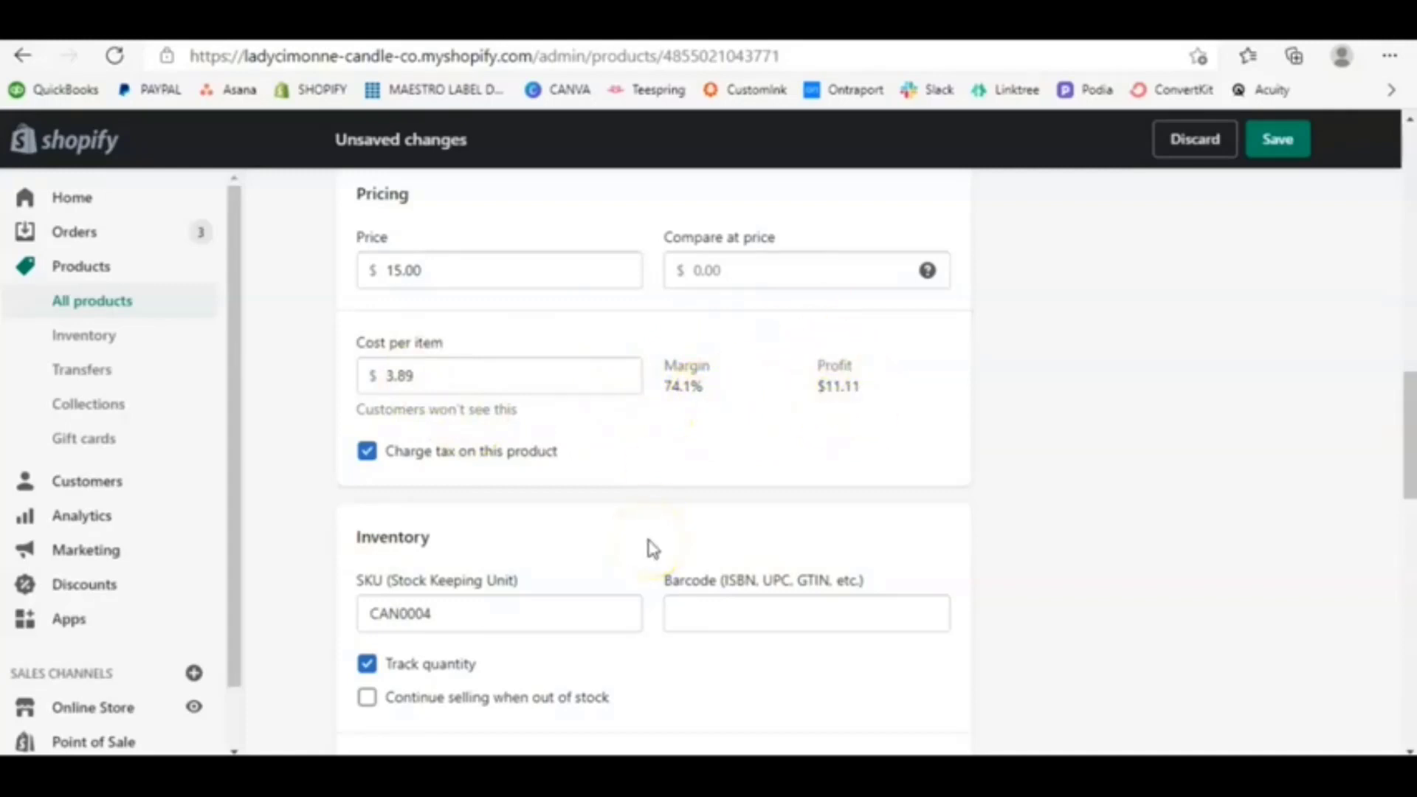
scroll(651, 548, down, 1)
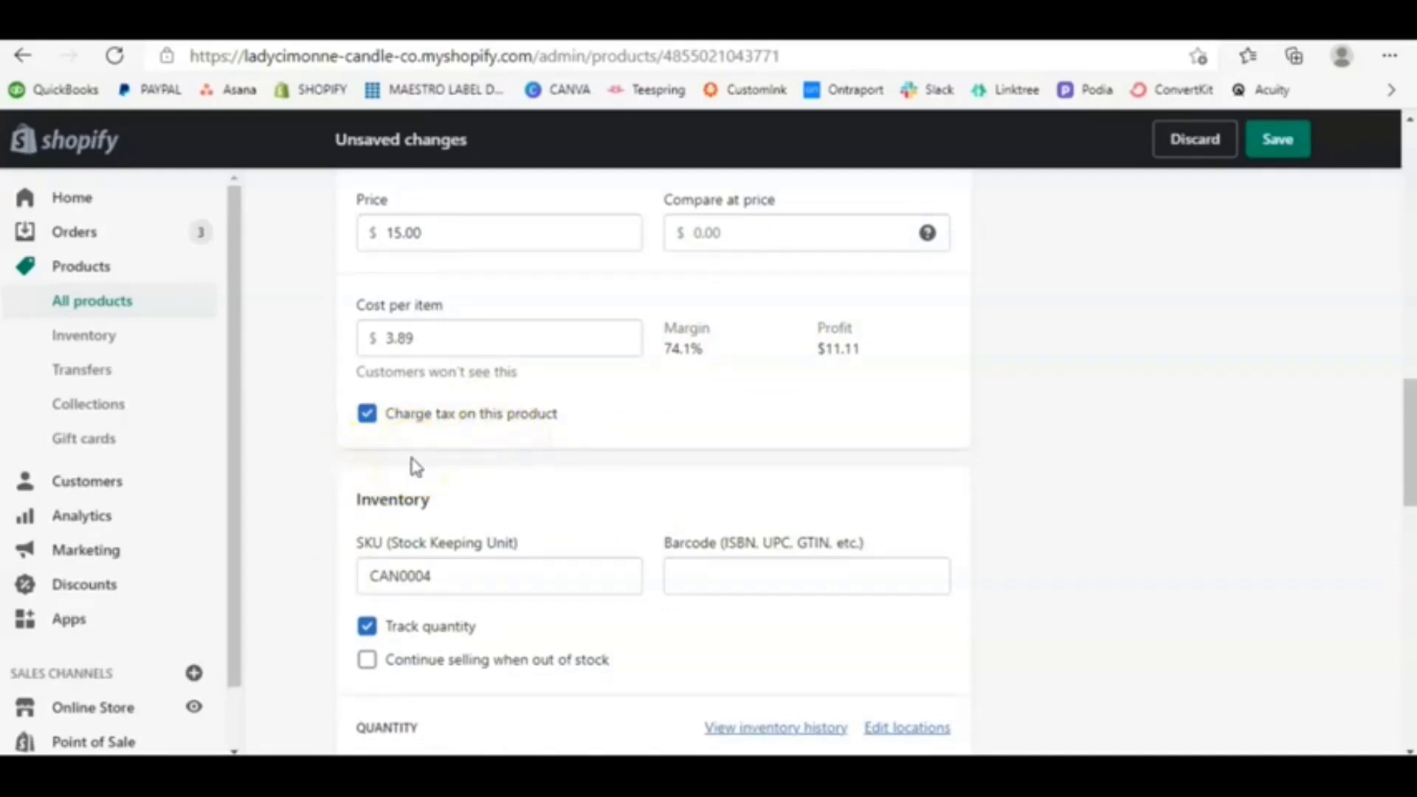
scroll(414, 465, down, 3)
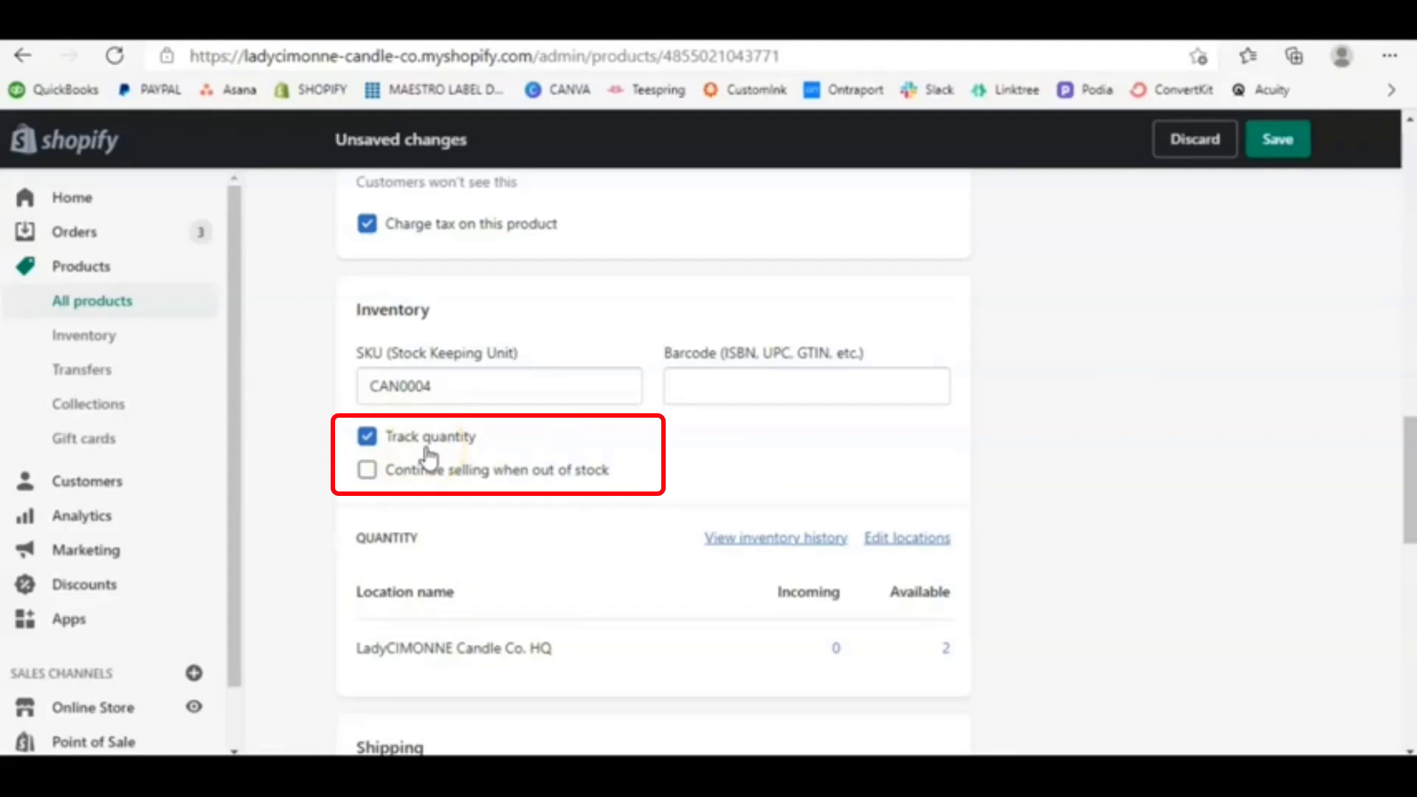
Step: Enable 'Continue selling when out of stock' for the Beautiful candle, leaving quantity tracking on
click(368, 470)
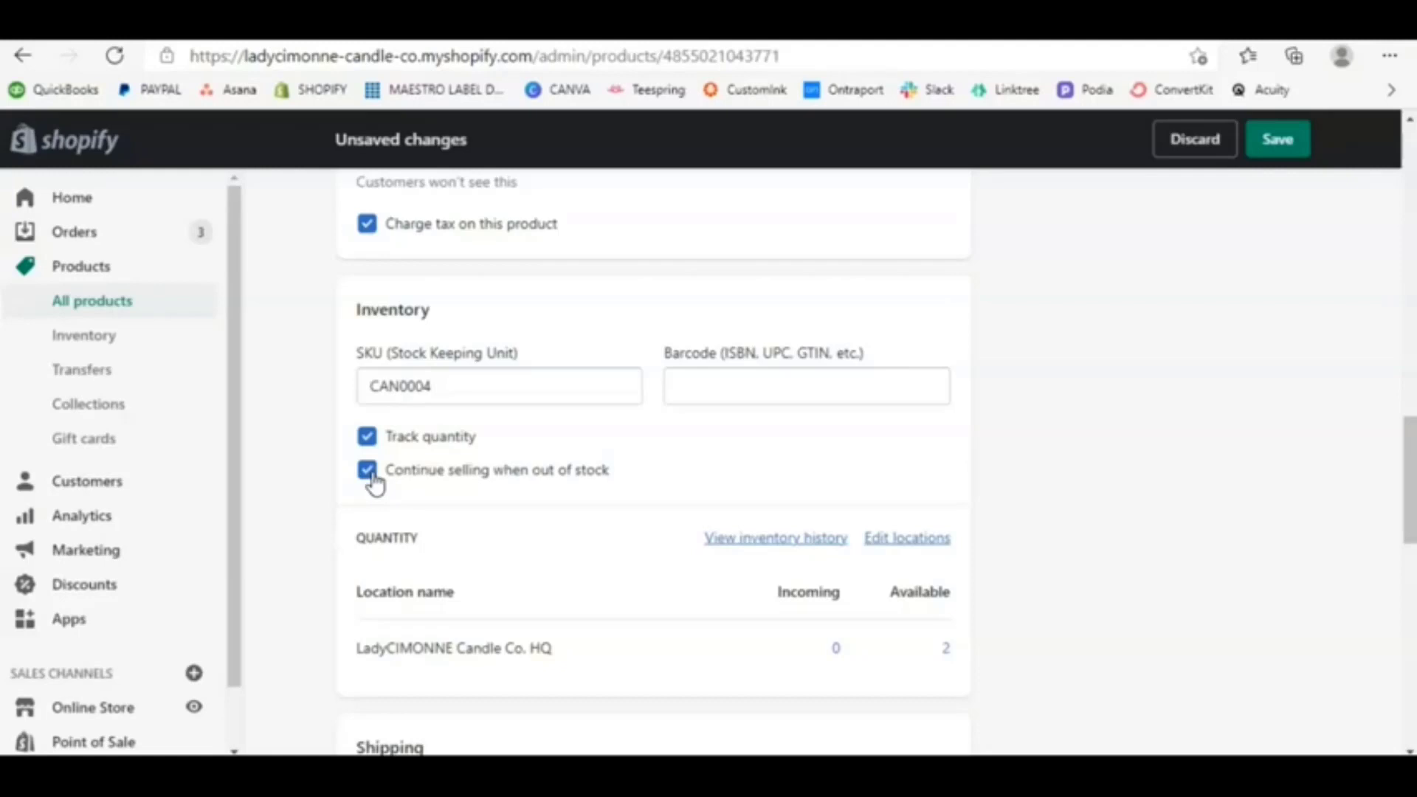
scroll(374, 484, down, 4)
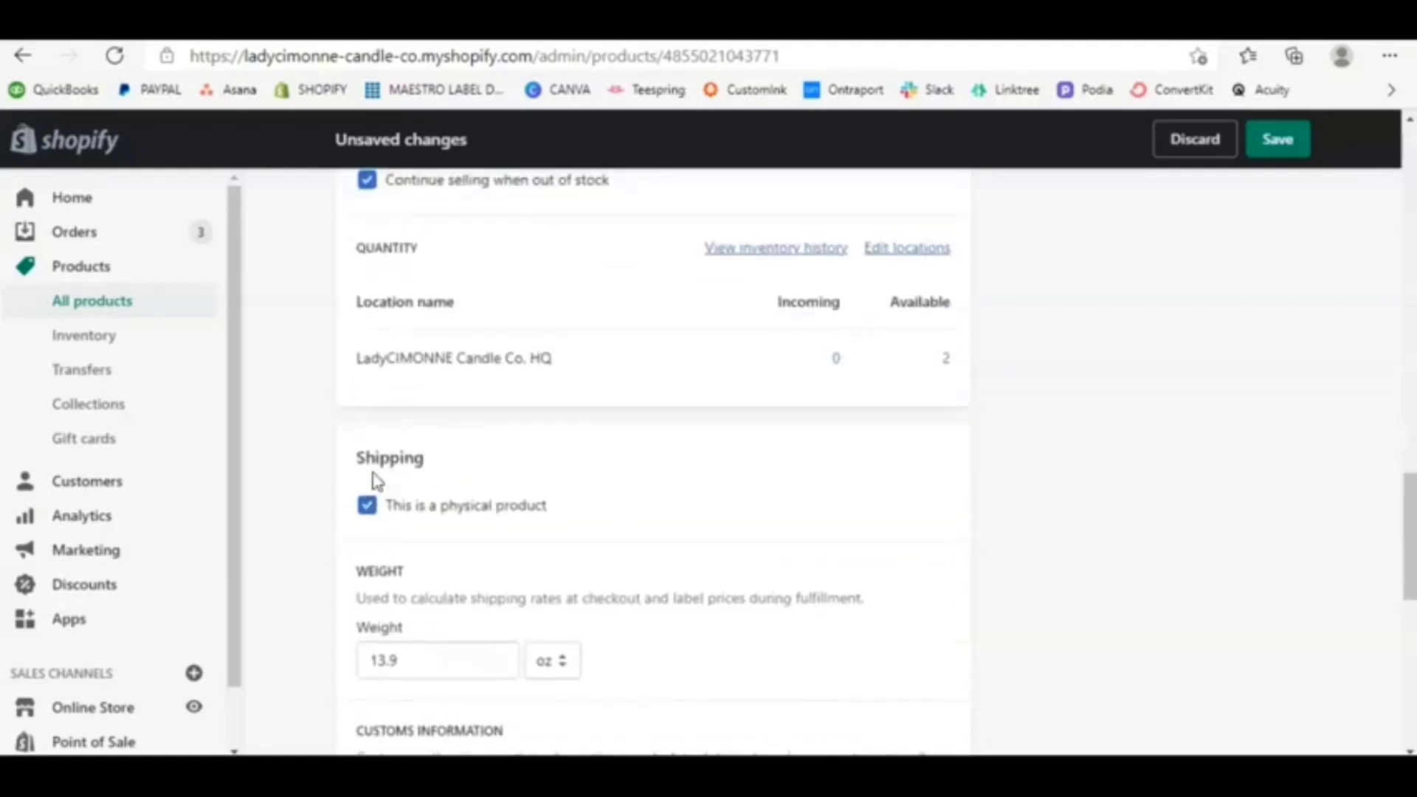
scroll(374, 476, down, 3)
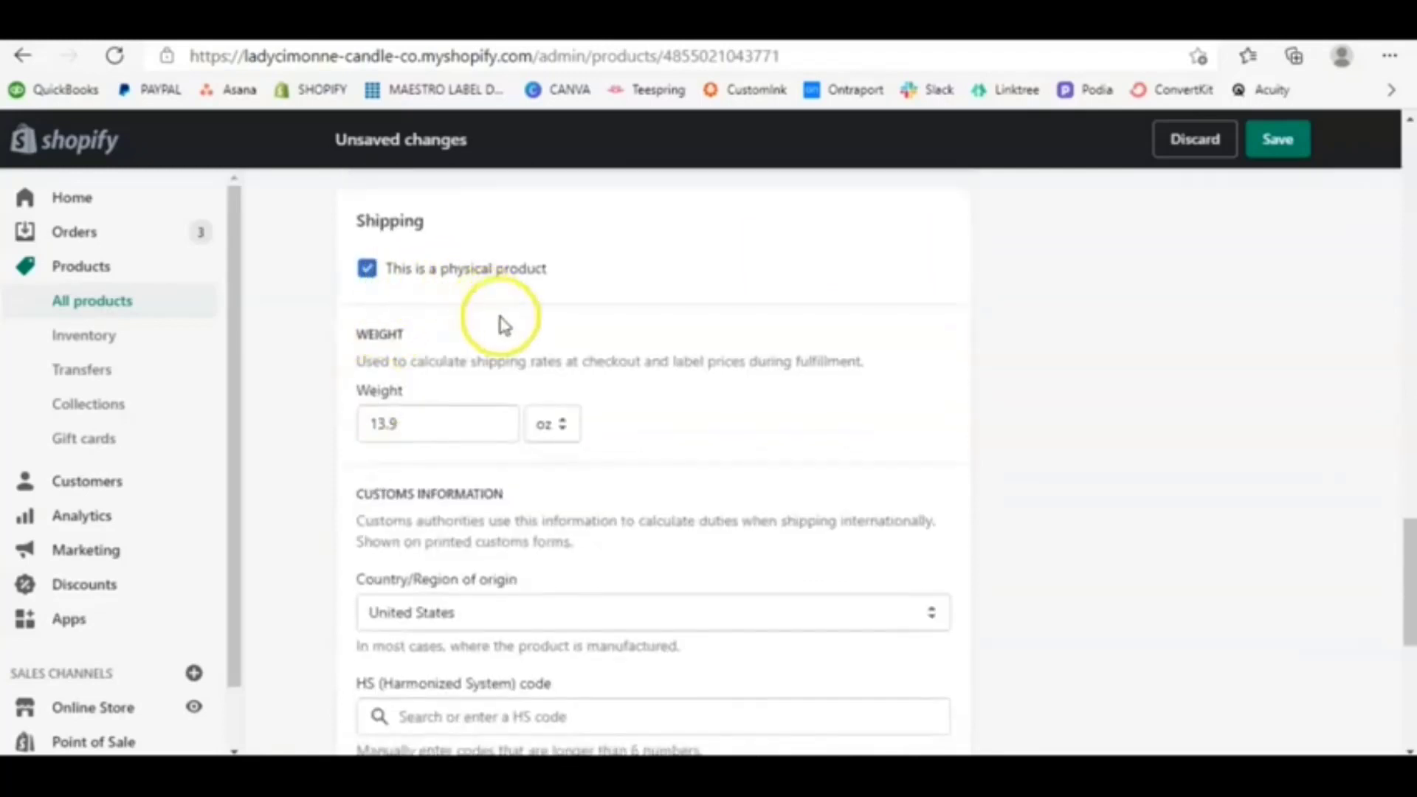
scroll(445, 477, down, 2)
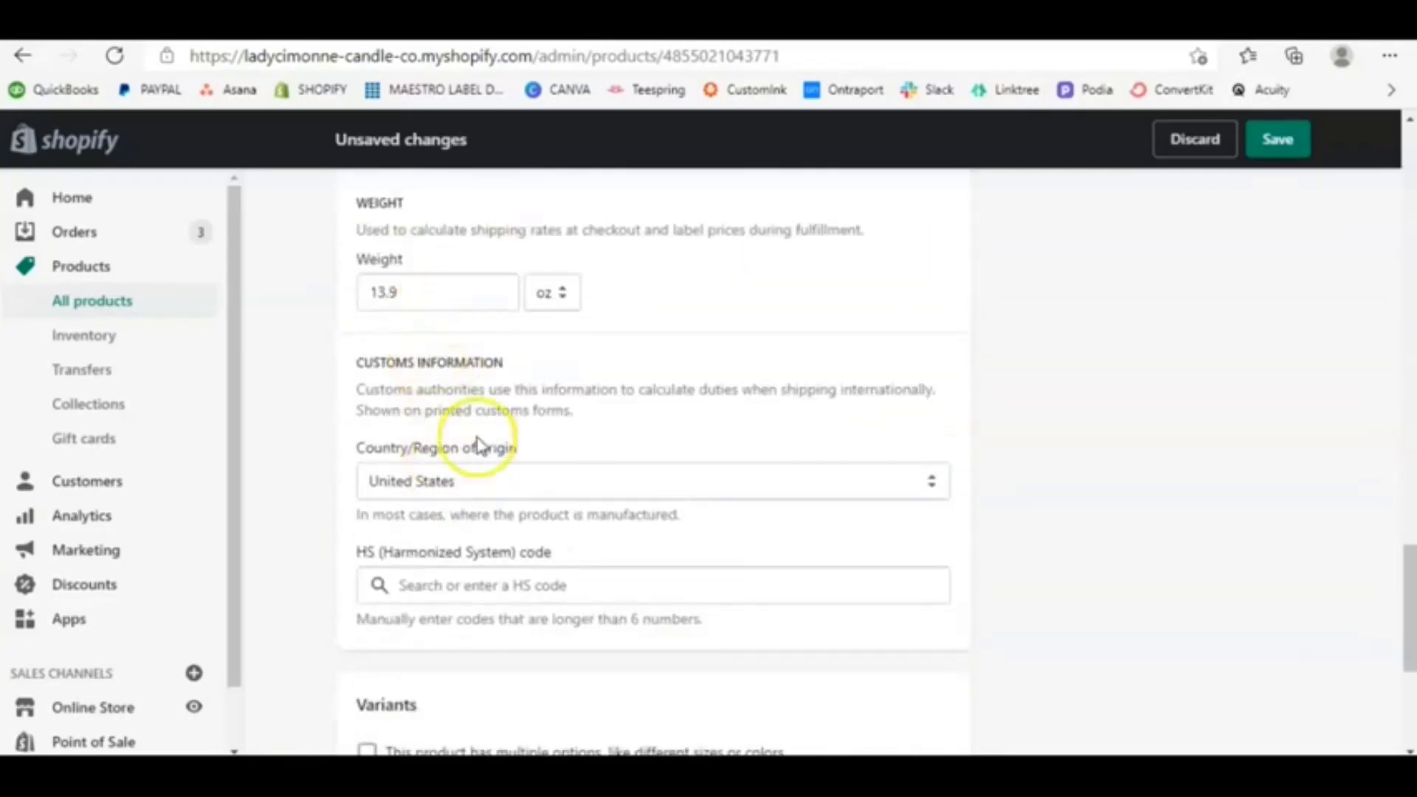
scroll(480, 465, down, 2)
scroll(502, 361, down, 4)
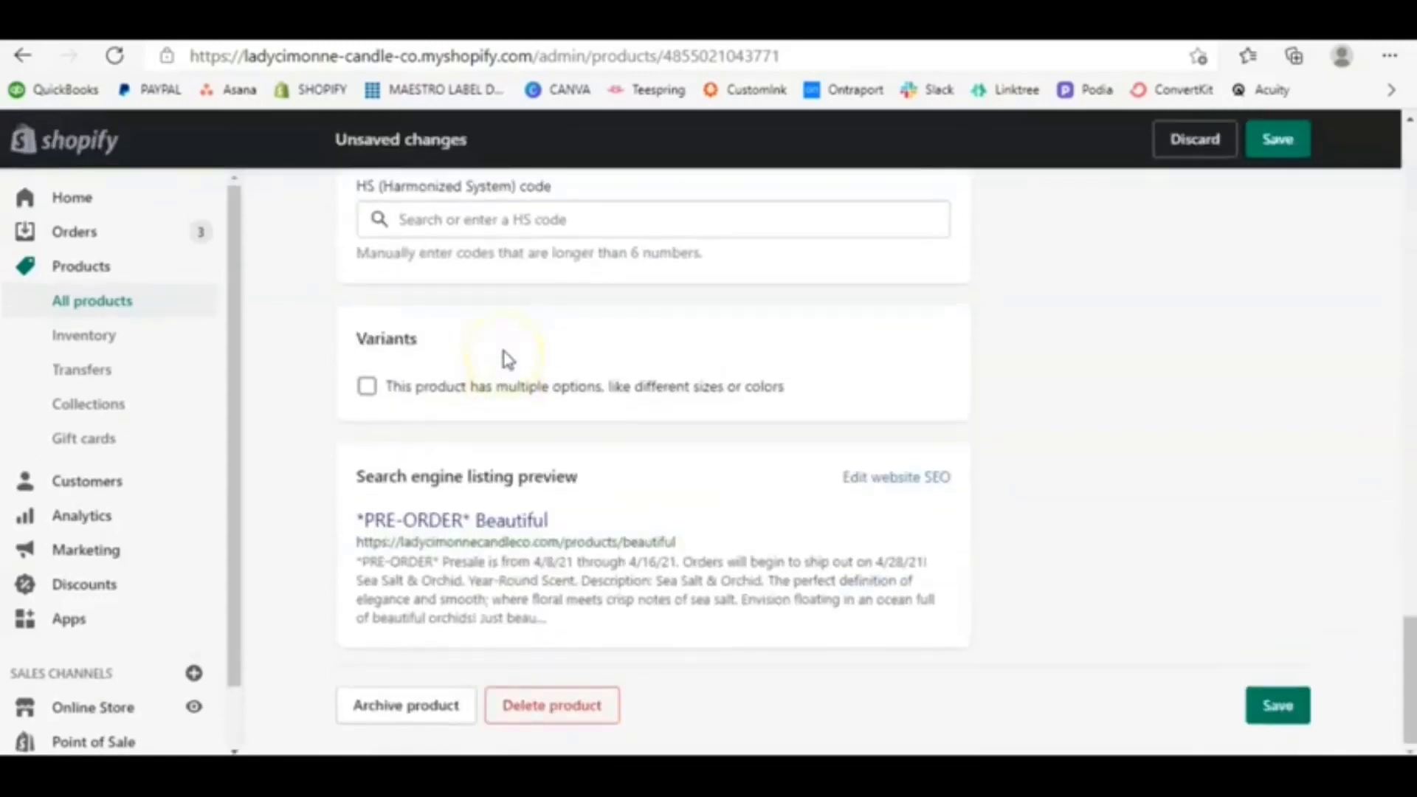
scroll(502, 360, up, 14)
scroll(506, 358, up, 6)
click(474, 569)
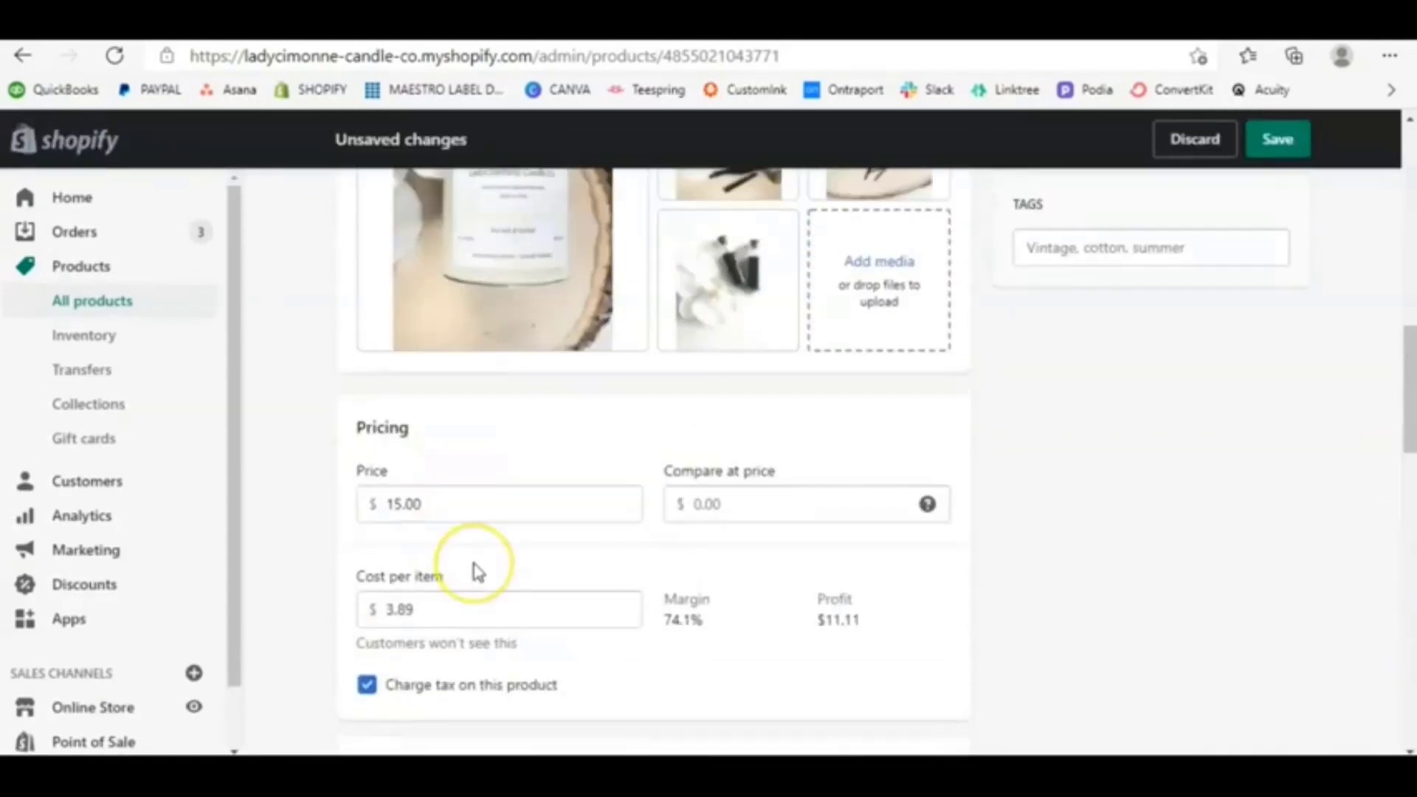